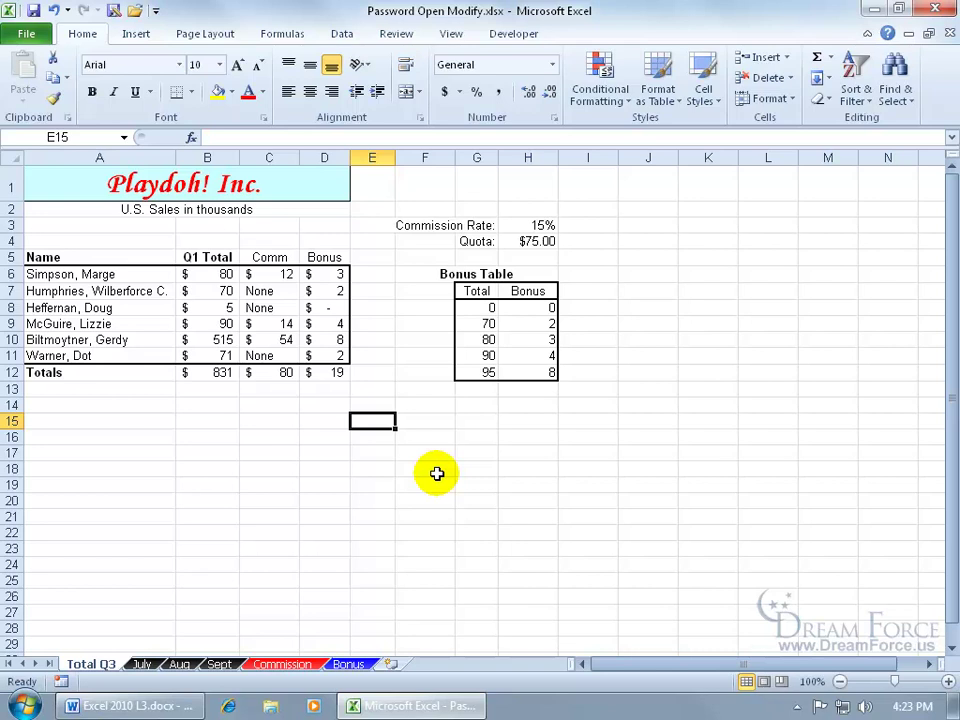
# Encrypt the workbook with an open password, confirm it, and save the workbook.
pyautogui.click(26, 35)
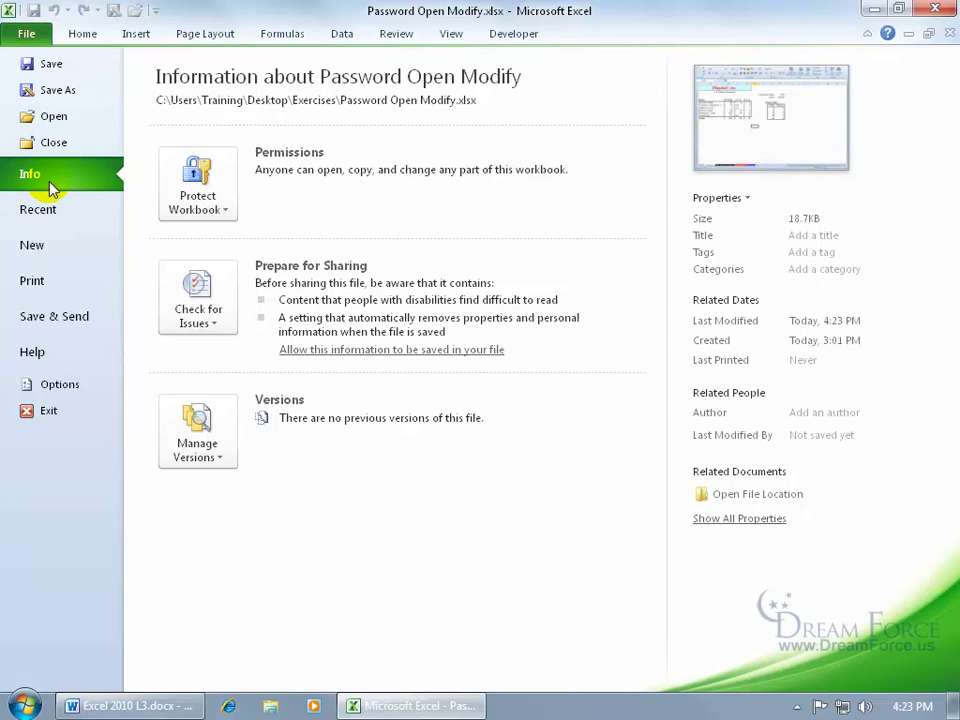
pyautogui.click(218, 210)
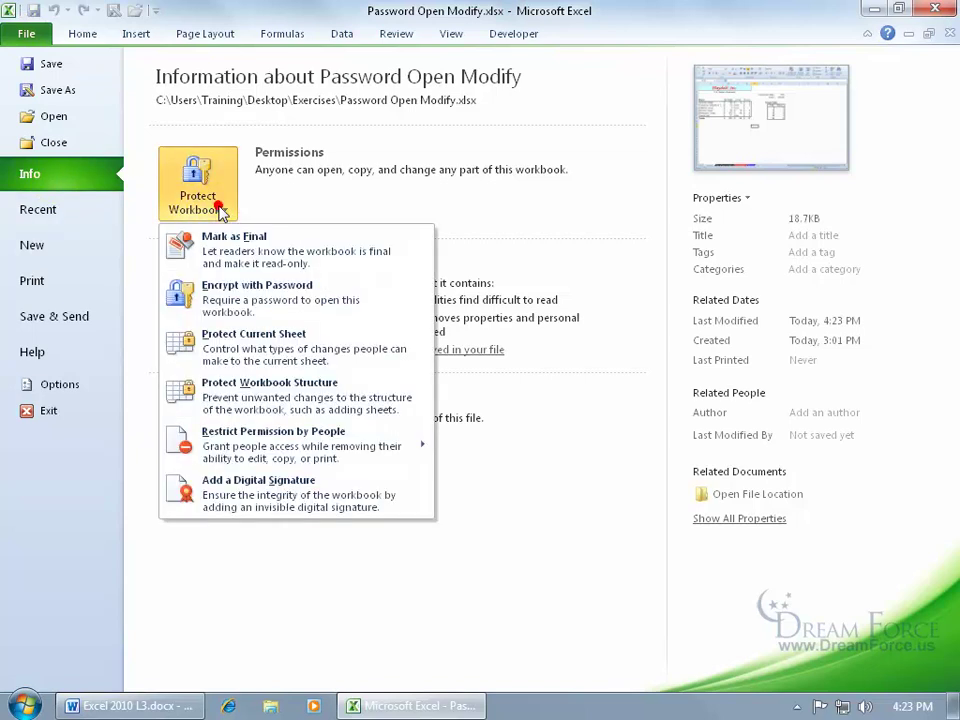
pyautogui.click(238, 305)
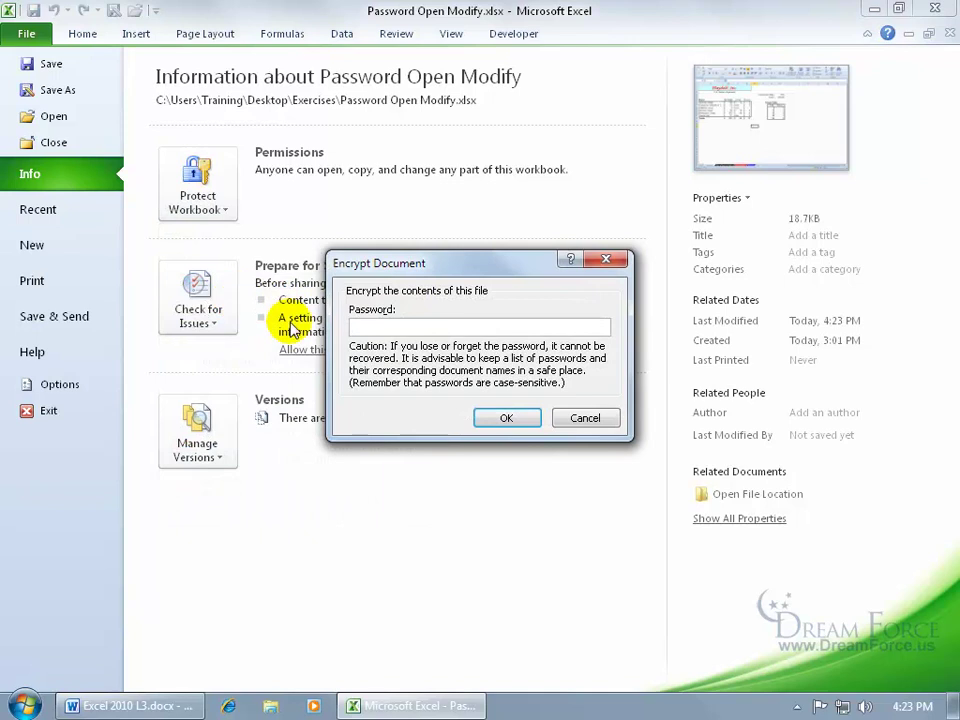
pyautogui.write('pa')
pyautogui.press('Return')
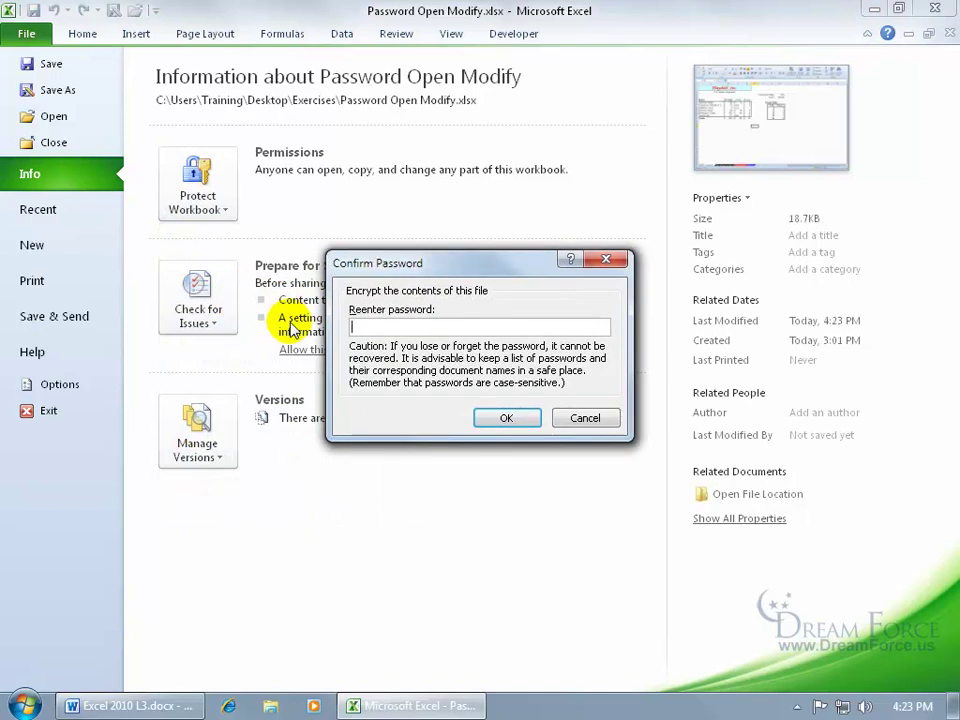
pyautogui.write('pa')
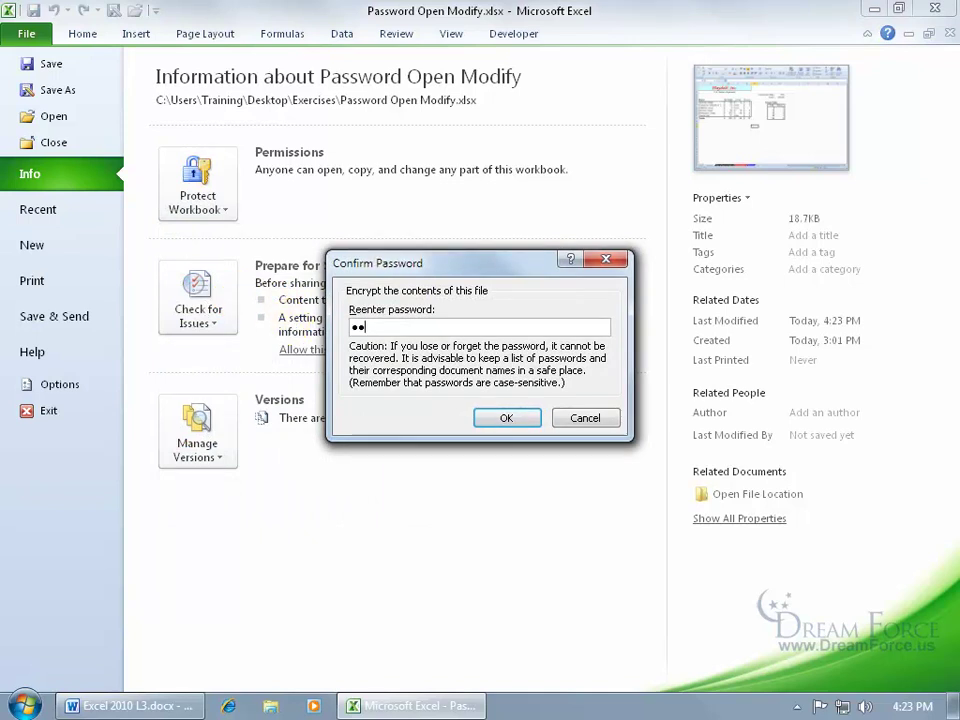
pyautogui.press('Return')
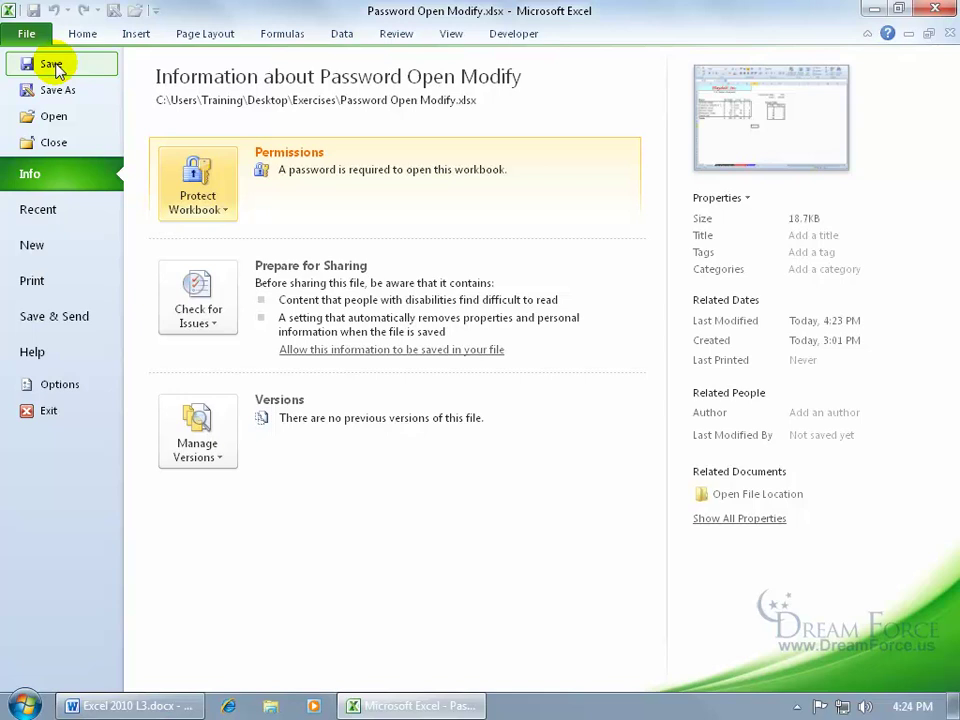
pyautogui.click(52, 66)
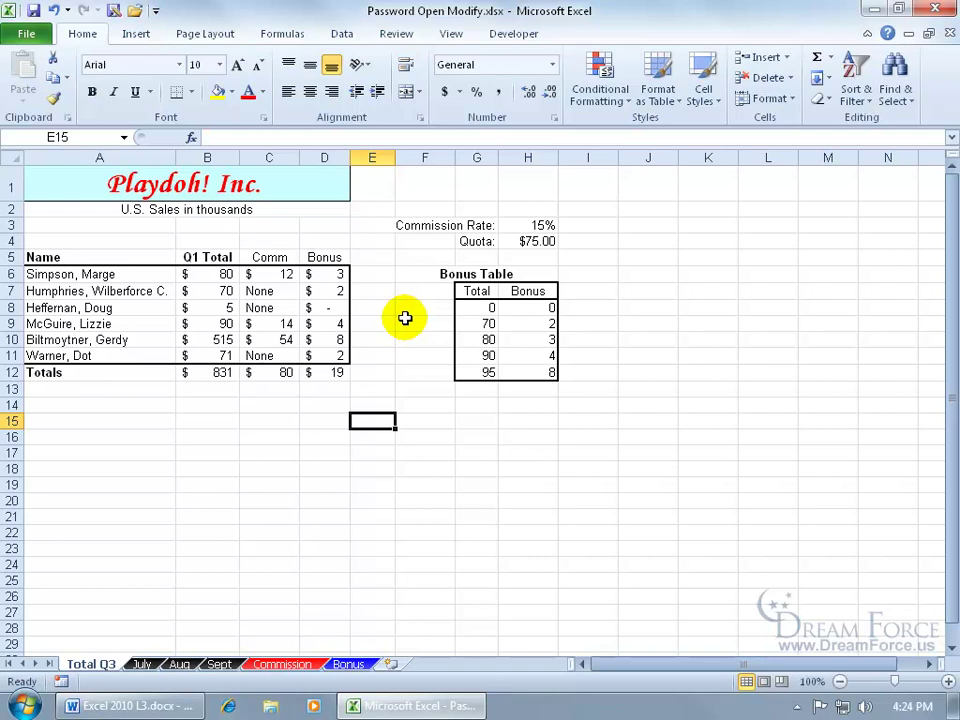
# Close Password Open Modify and reopen it from Recent by entering its open password.
pyautogui.click(950, 34)
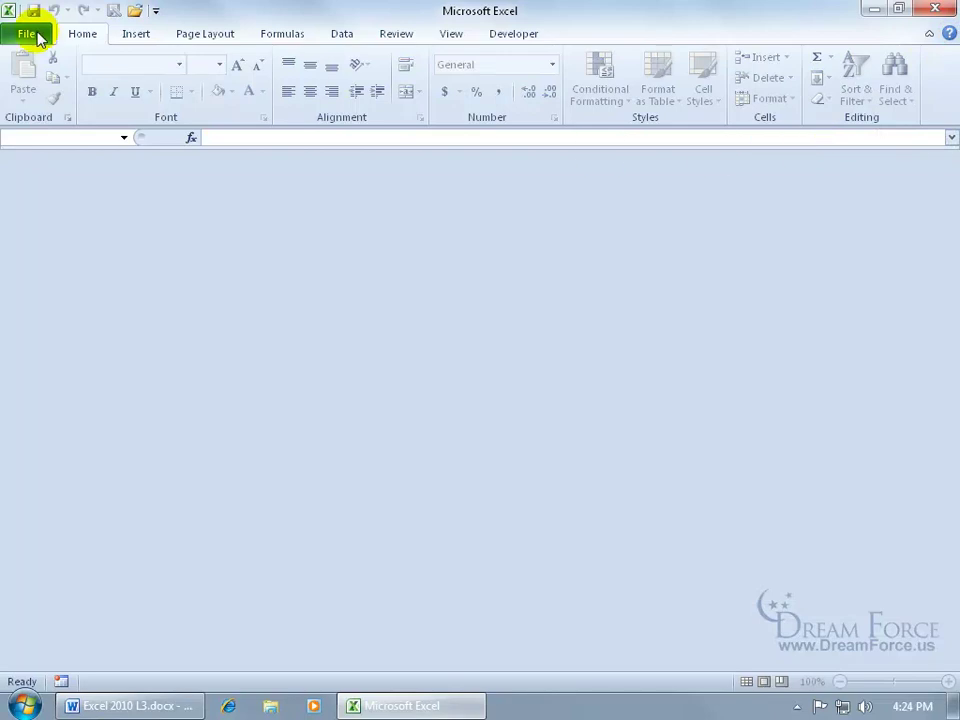
pyautogui.click(27, 34)
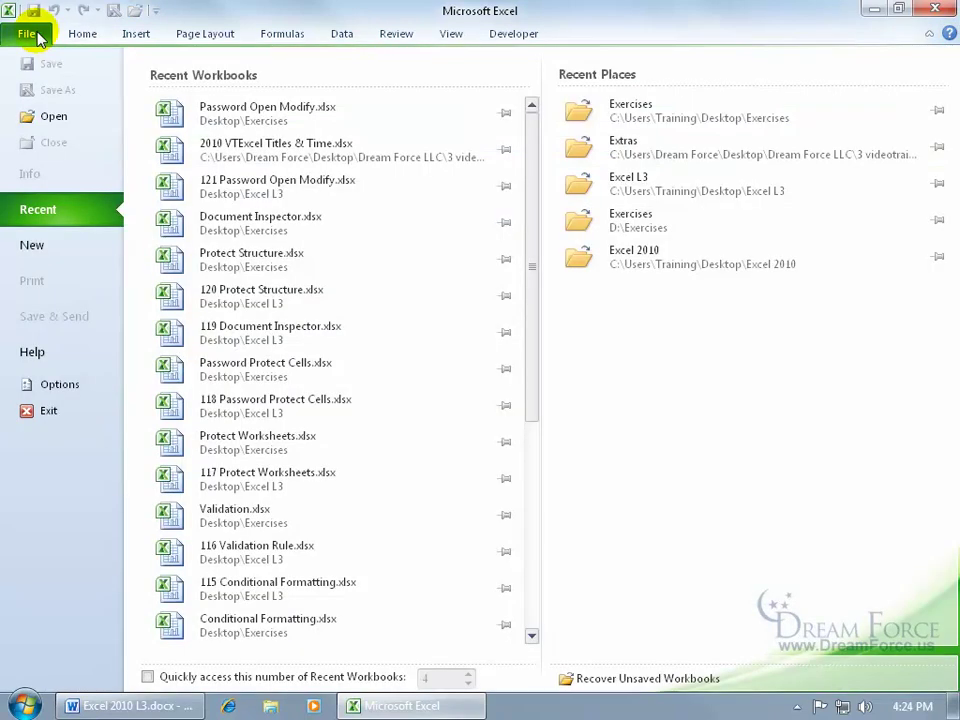
pyautogui.click(275, 124)
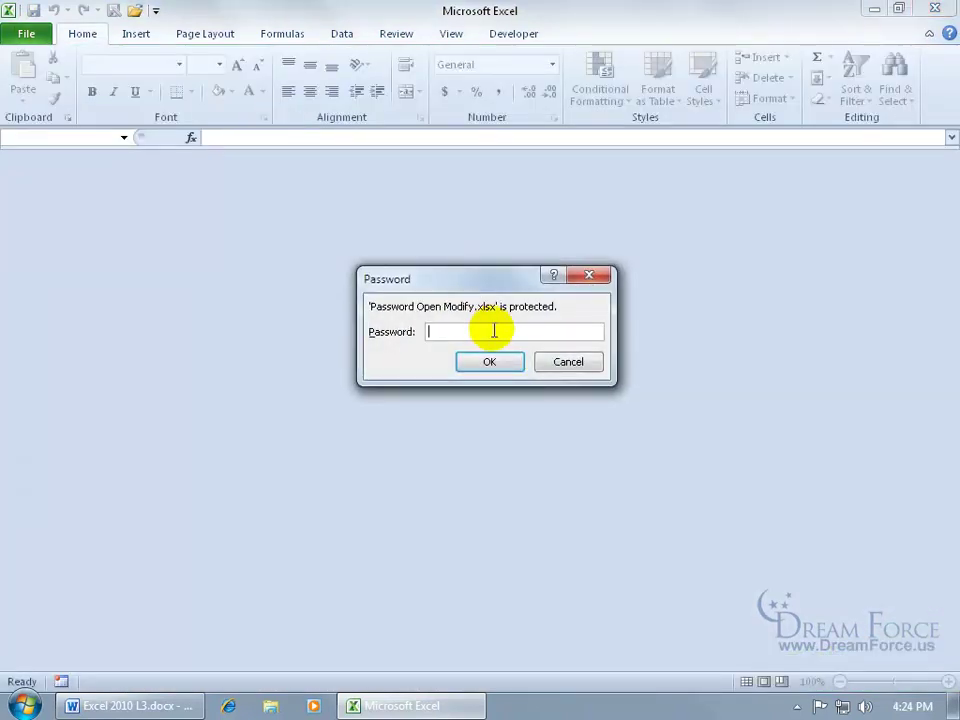
pyautogui.write('open')
pyautogui.press('Return')
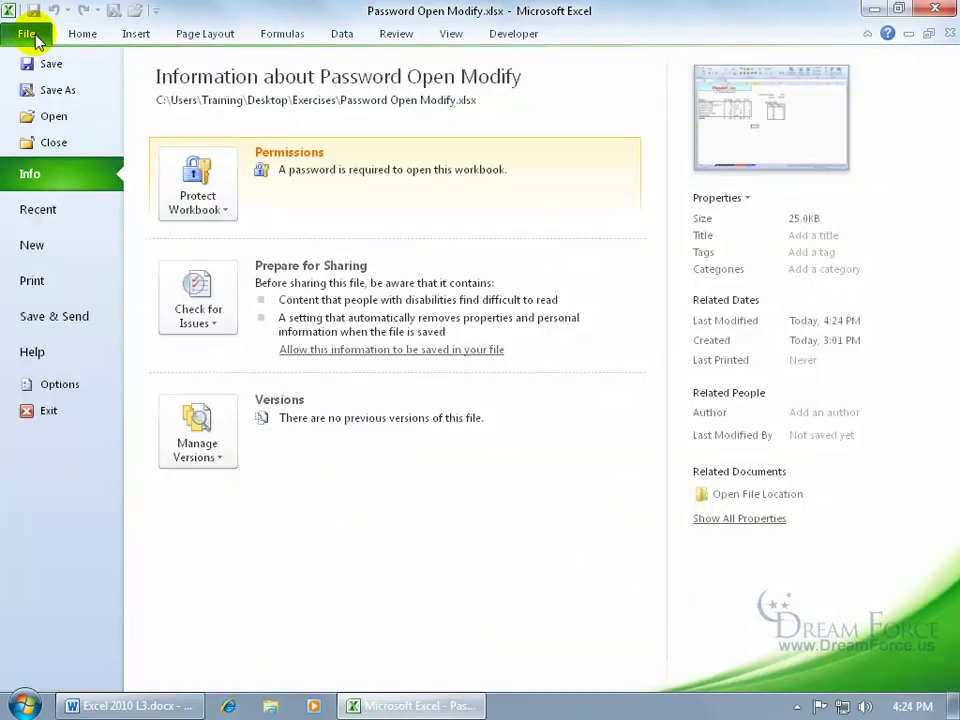
# Clear the encryption password so the workbook opens freely, then save it.
pyautogui.click(28, 32)
pyautogui.click(207, 194)
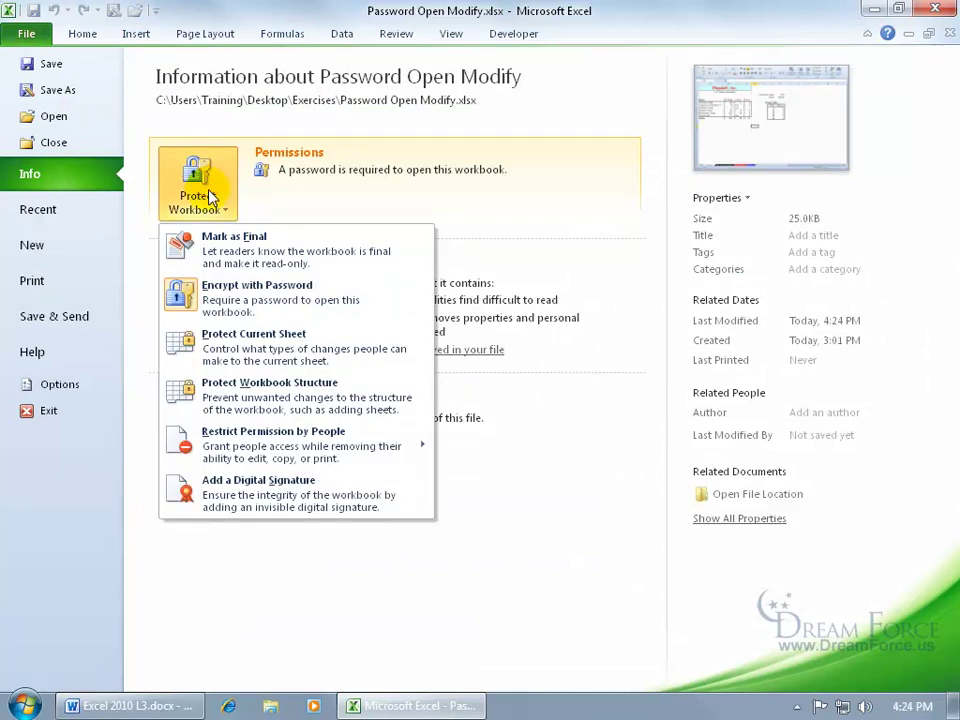
pyautogui.click(240, 305)
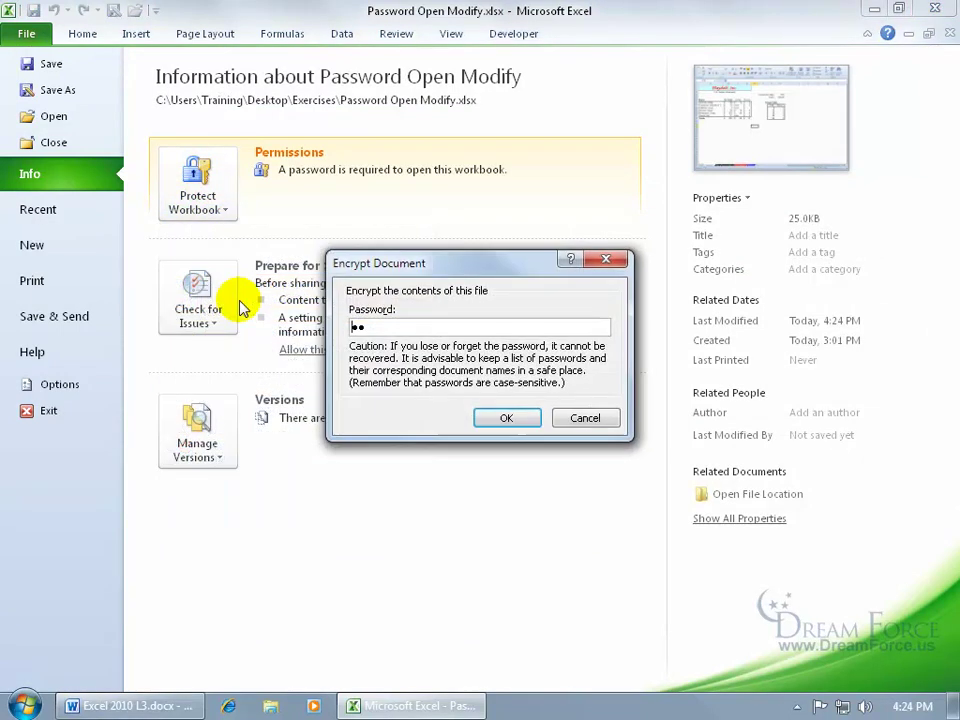
pyautogui.doubleClick(382, 328)
pyautogui.press('BackSpace')
pyautogui.click(506, 418)
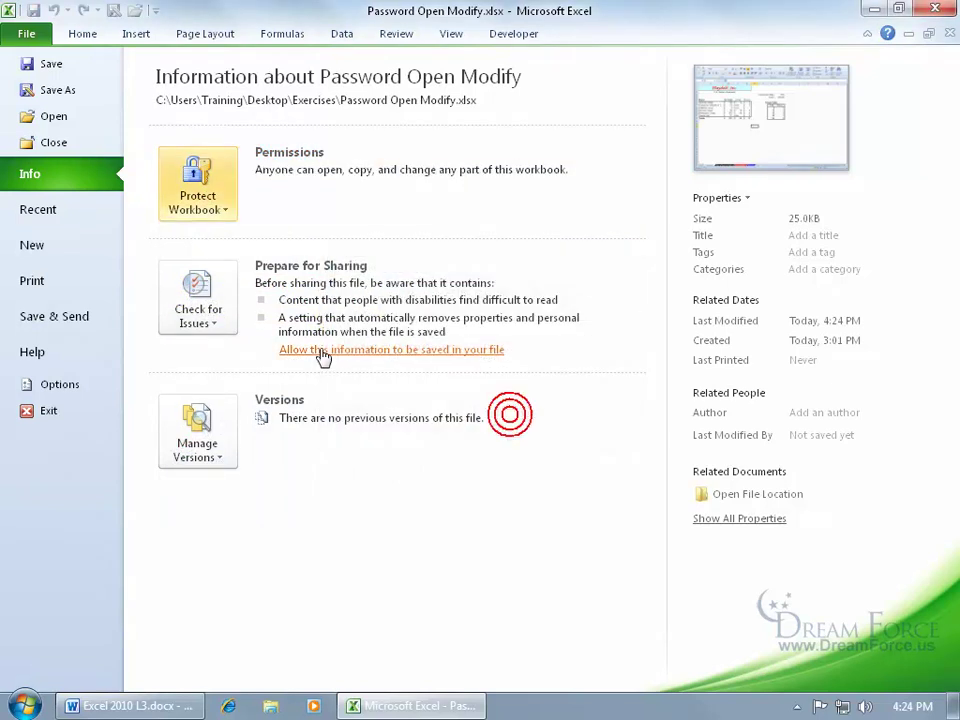
pyautogui.click(51, 64)
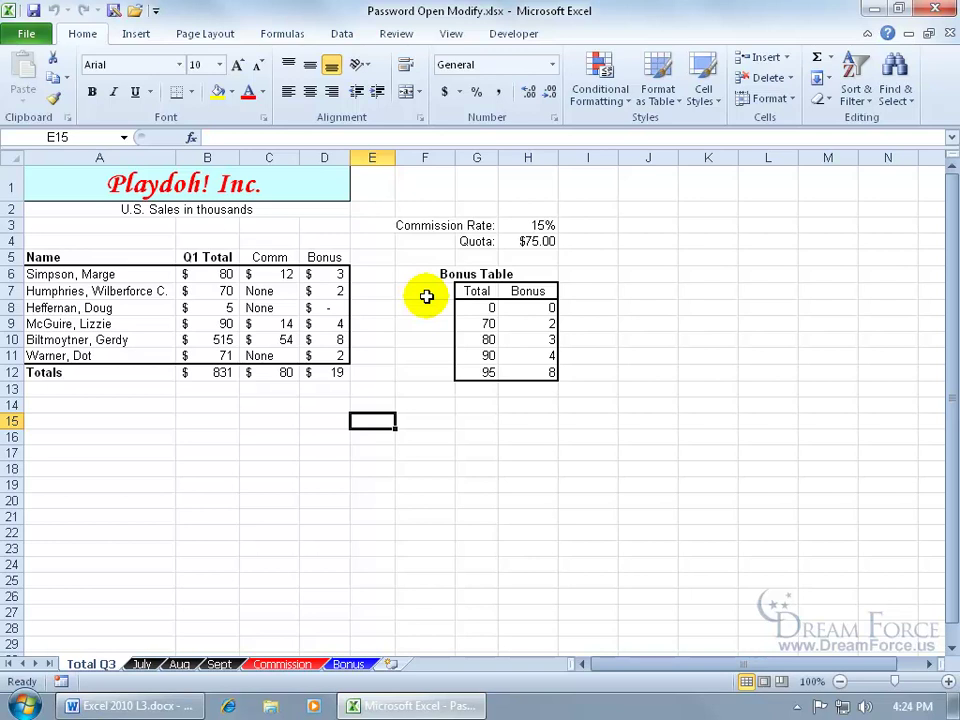
# Set a confirmed password to modify in Save As General Options and save over Password Open Modify.xlsx.
pyautogui.click(30, 33)
pyautogui.click(56, 90)
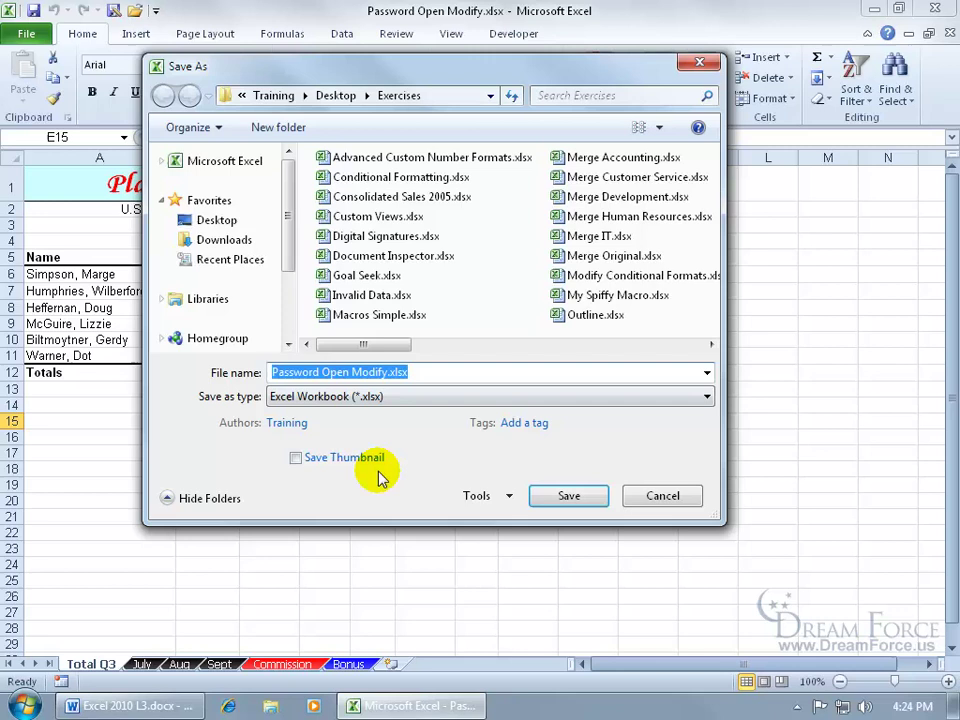
pyautogui.click(508, 498)
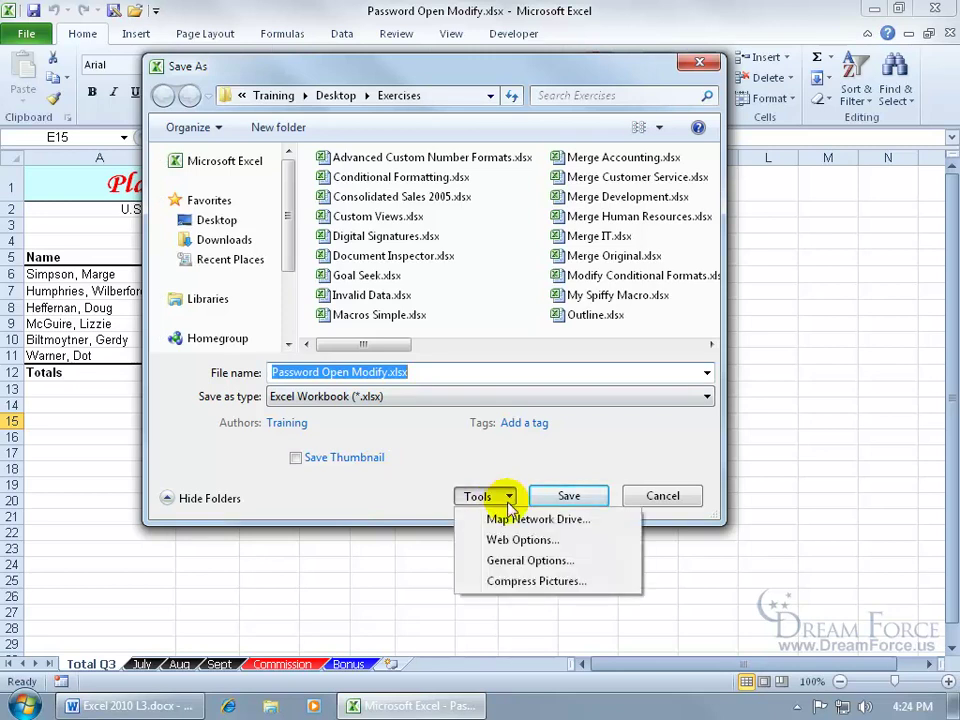
pyautogui.click(524, 562)
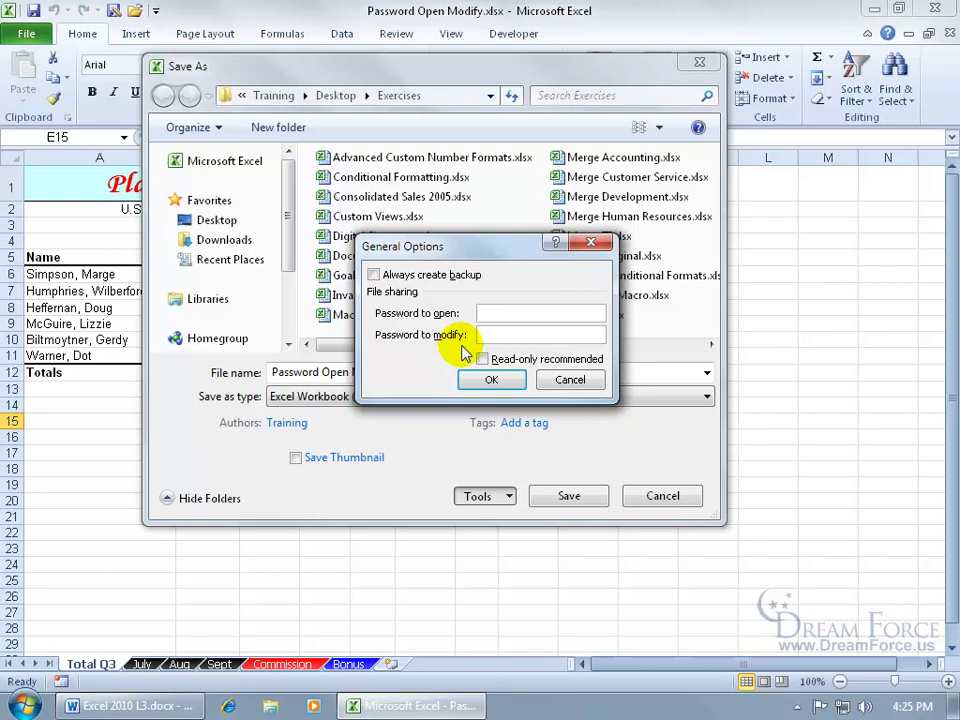
pyautogui.click(497, 334)
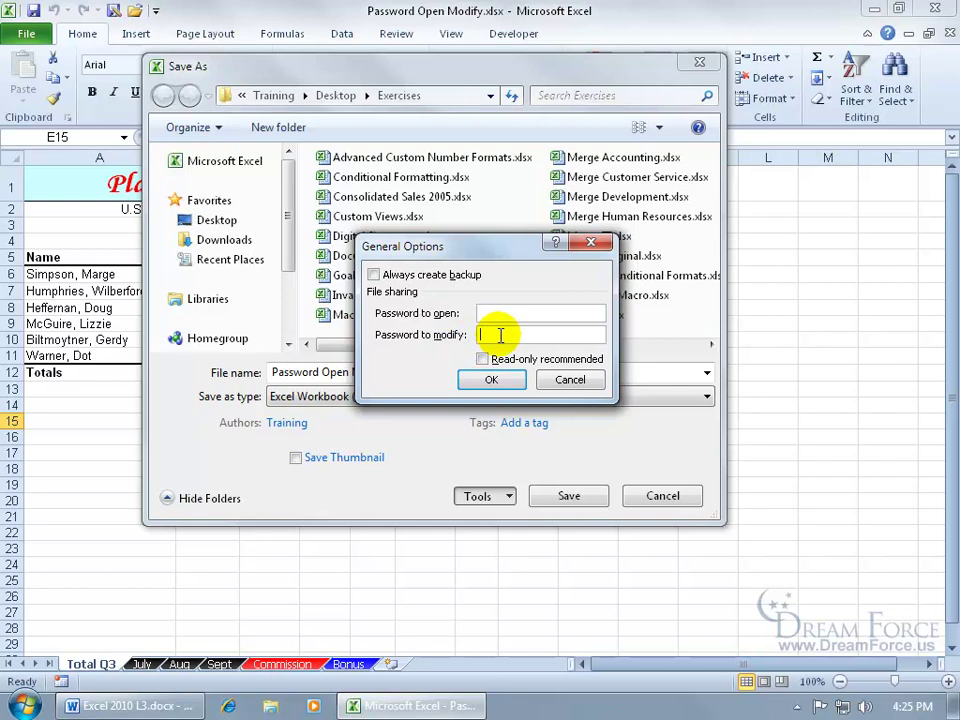
pyautogui.write('ab')
pyautogui.press('Return')
pyautogui.write('ab')
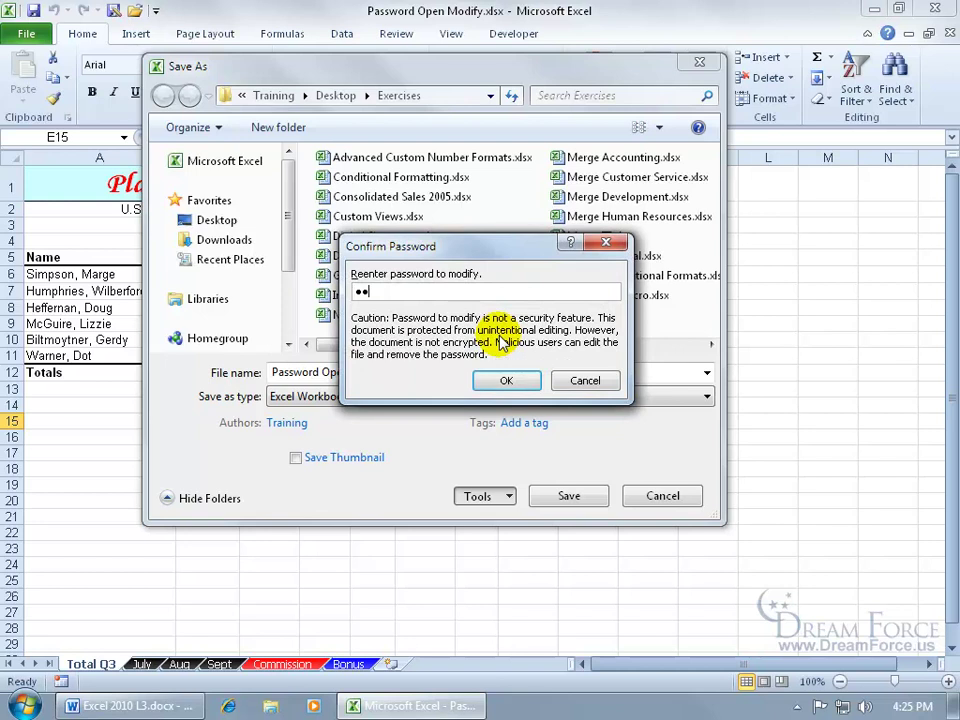
pyautogui.press('Return')
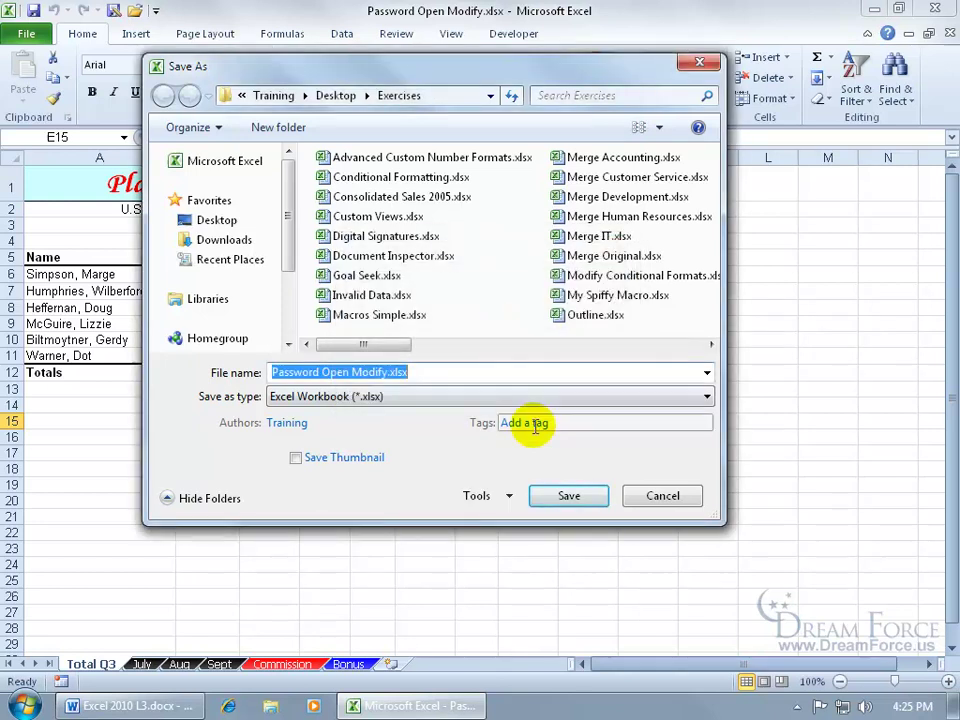
pyautogui.click(570, 497)
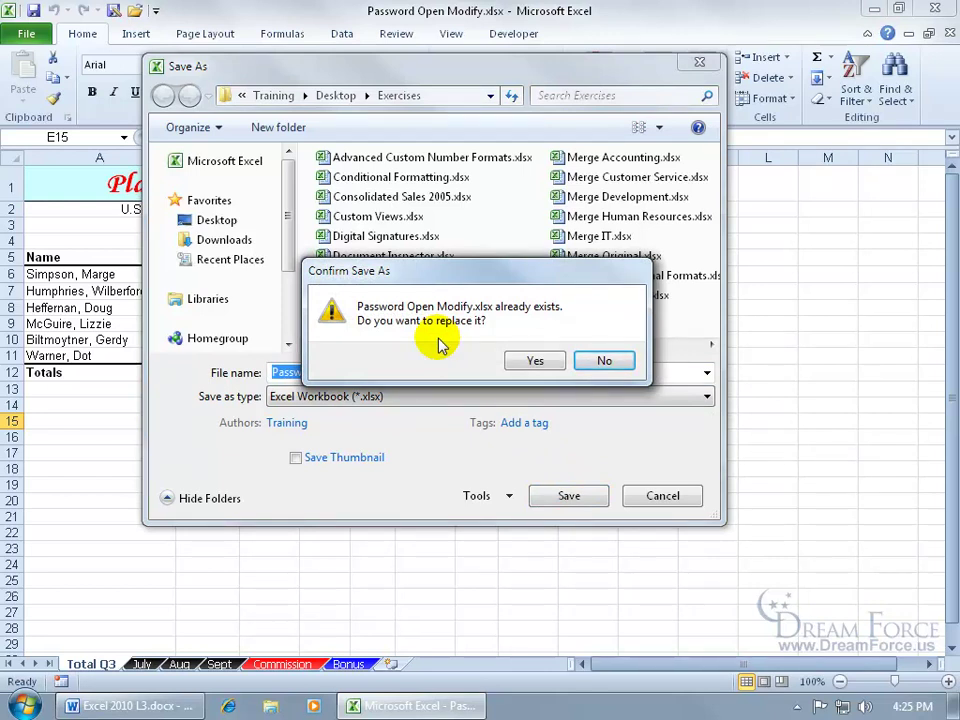
pyautogui.click(520, 360)
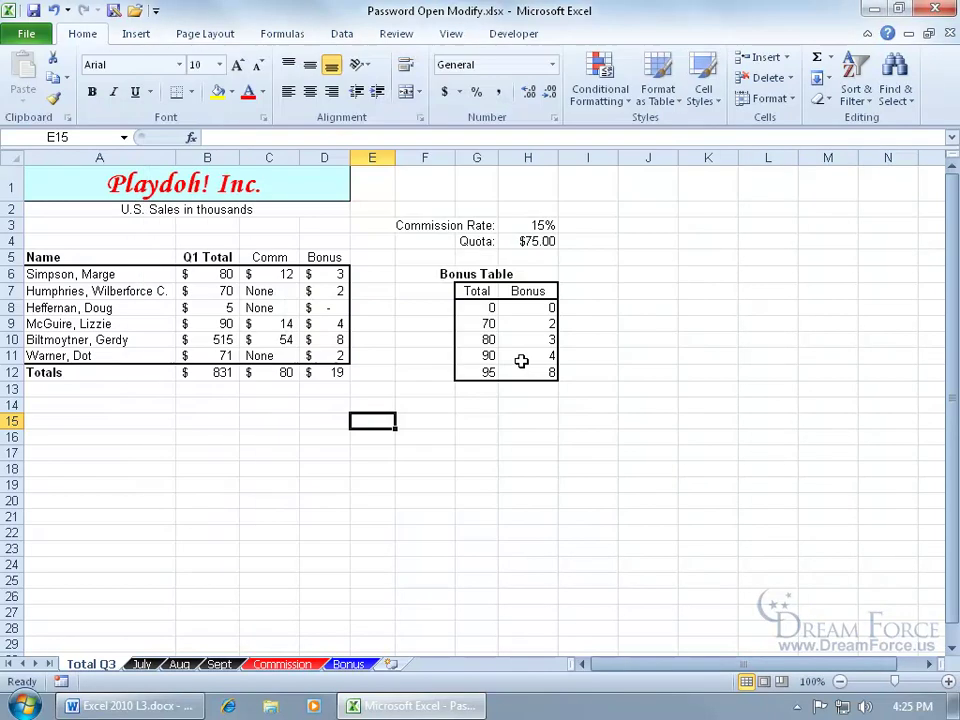
# Close and reopen Password Open Modify.xlsx from Recent as read-only, skipping the modify password.
pyautogui.click(950, 35)
pyautogui.click(32, 34)
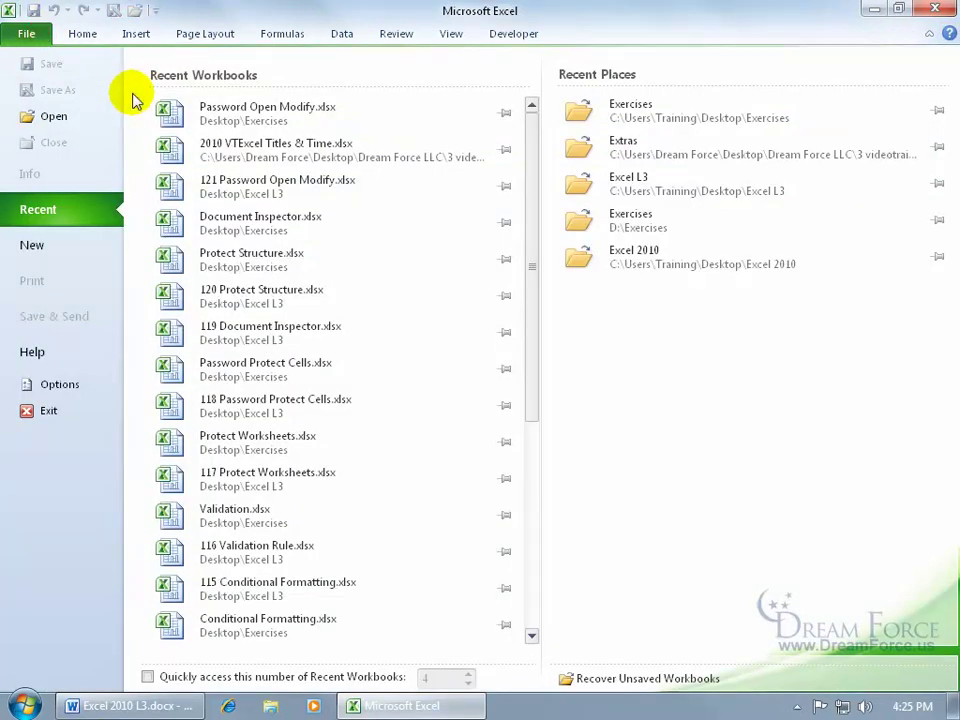
pyautogui.click(256, 124)
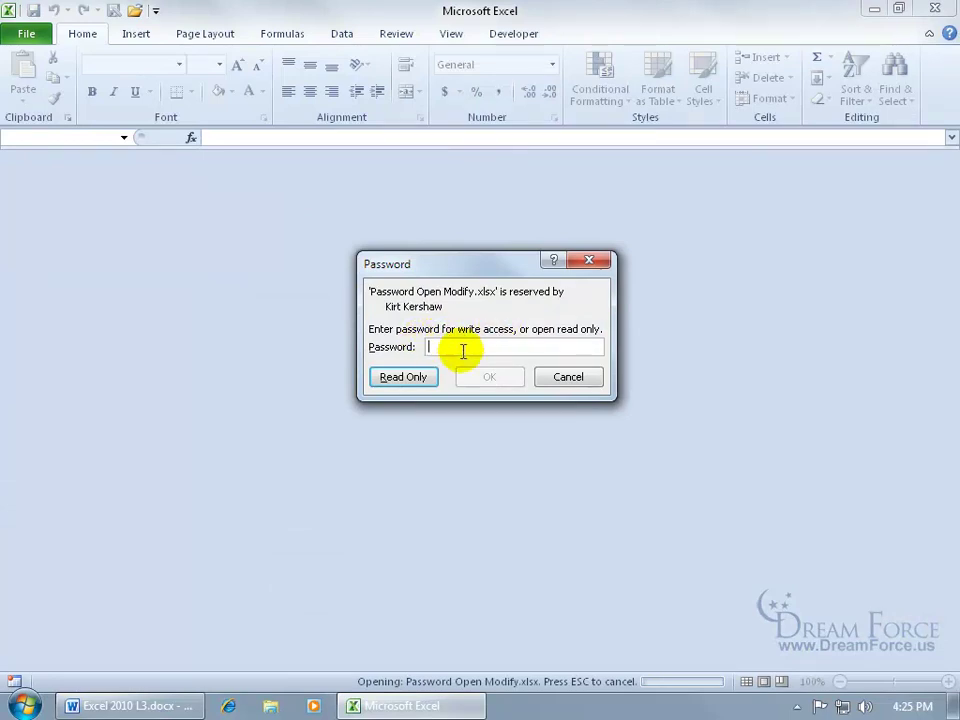
pyautogui.click(418, 381)
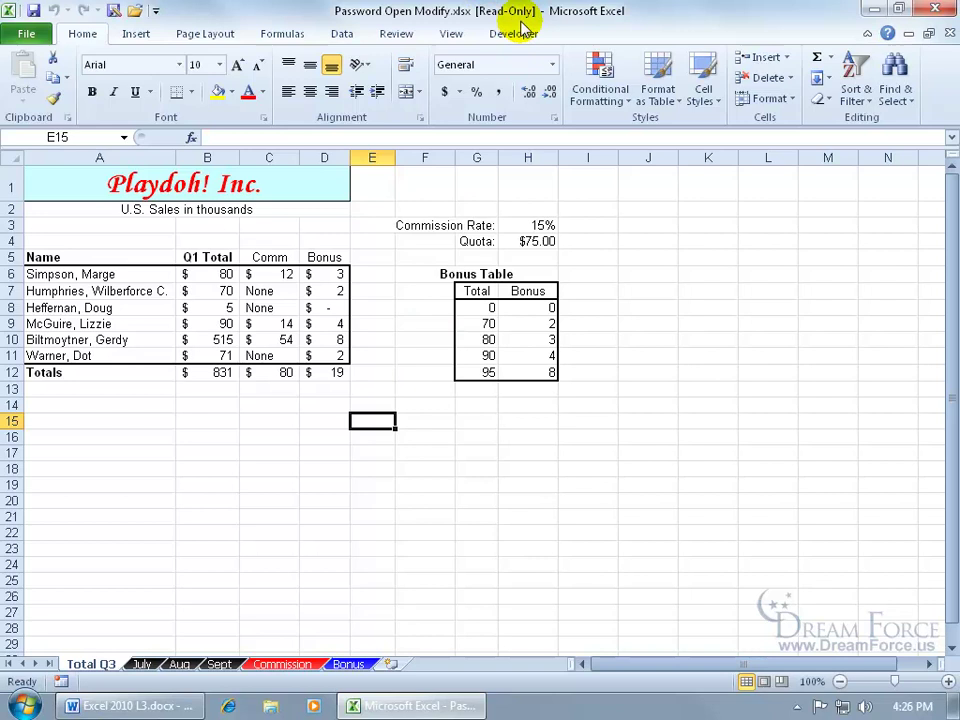
# Enter a bonus of 212 in cell D7.
pyautogui.click(338, 288)
pyautogui.write('212')
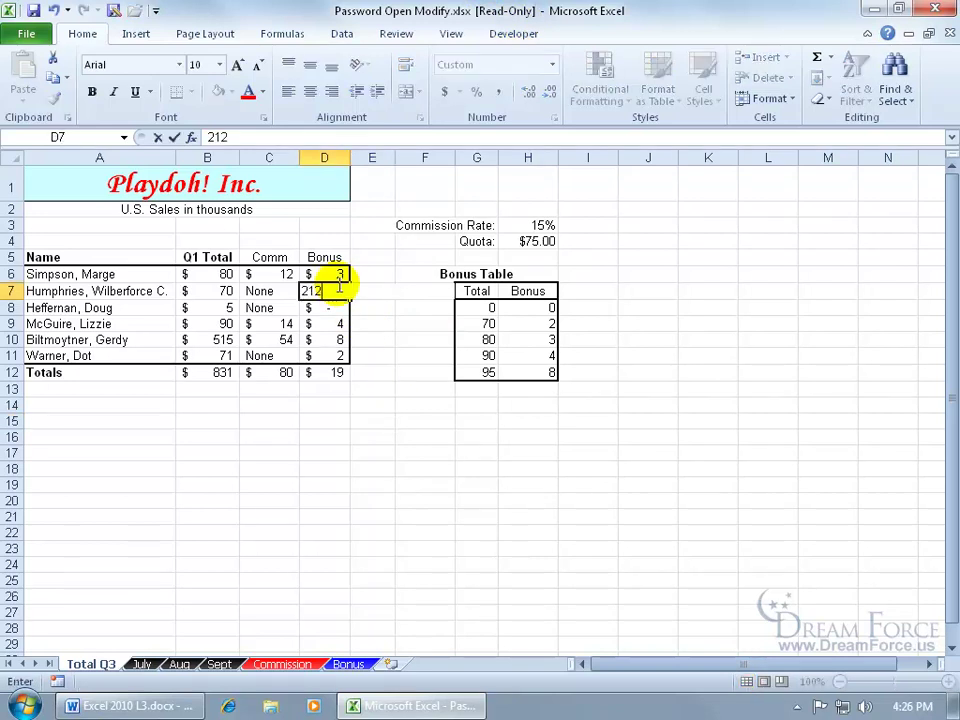
pyautogui.press('Return')
# Attempt to save, accept the read-only warning, cancel the copy's Save As, then close the workbook.
pyautogui.click(31, 15)
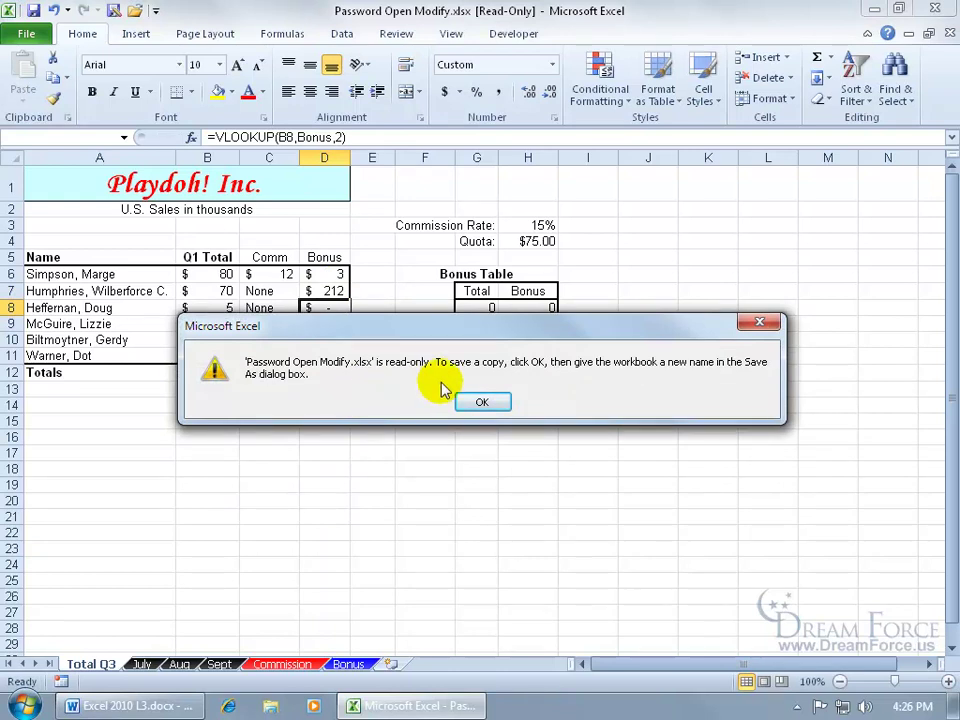
pyautogui.click(484, 402)
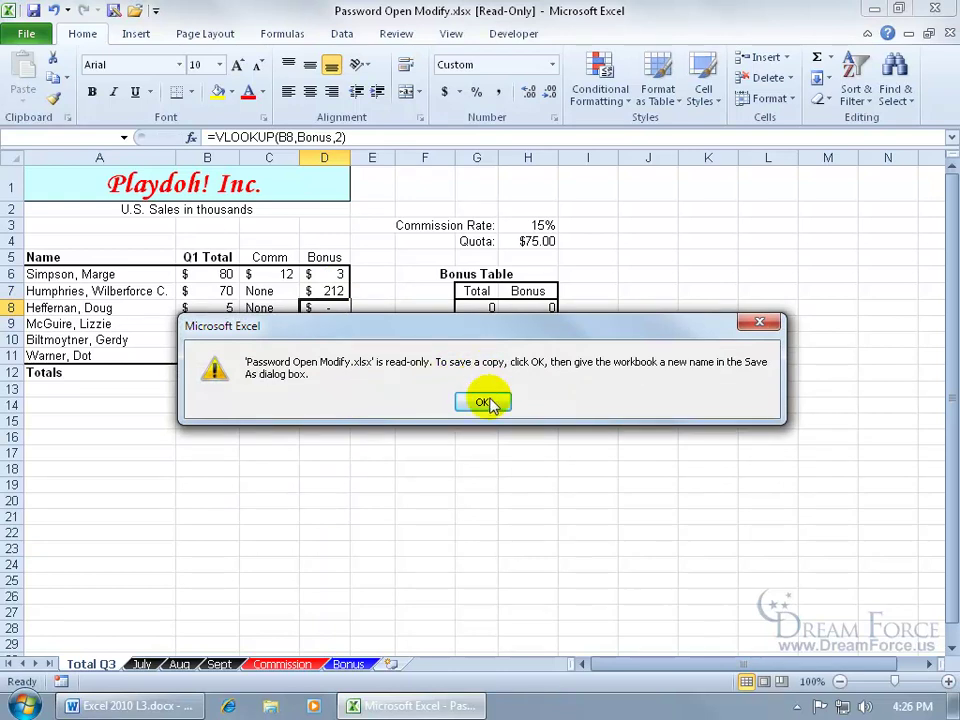
pyautogui.moveTo(316, 372); pyautogui.dragTo(270, 372)
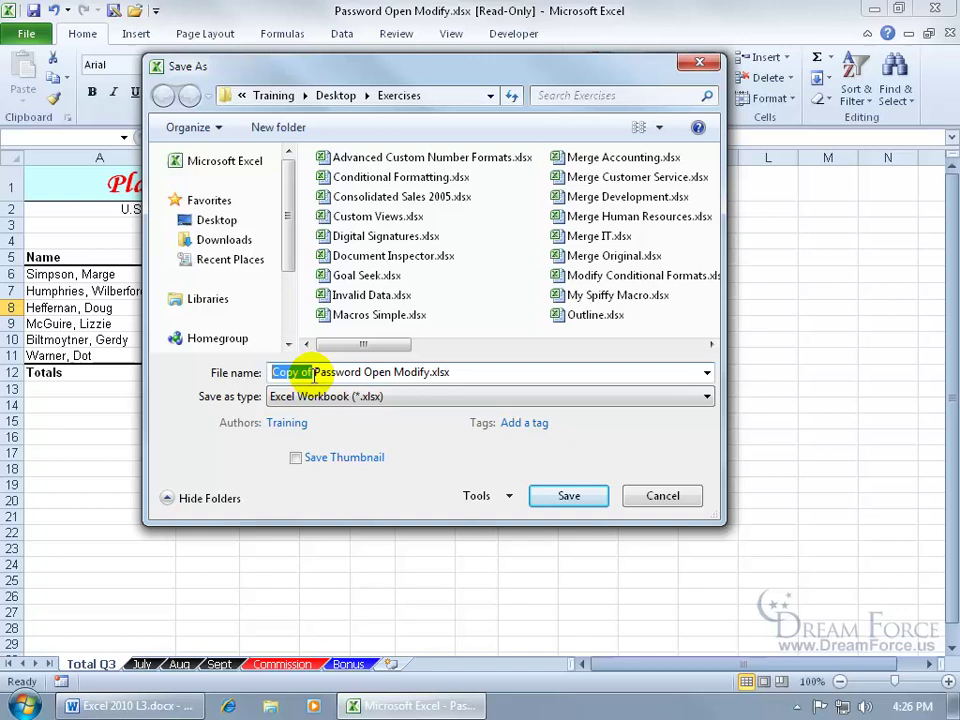
pyautogui.moveTo(314, 372); pyautogui.dragTo(432, 372)
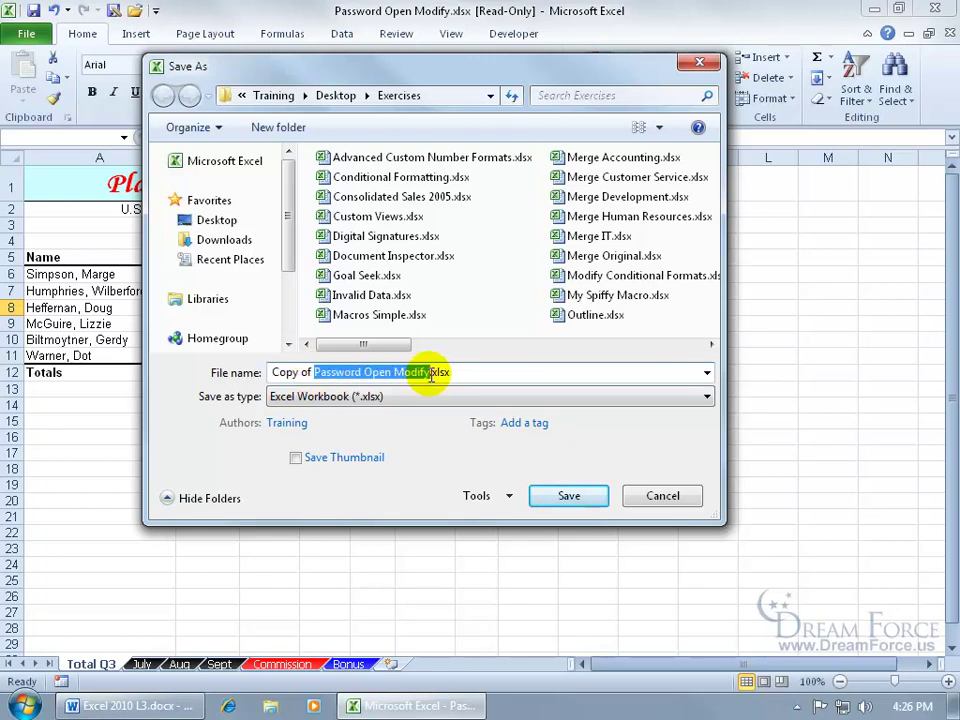
pyautogui.click(668, 495)
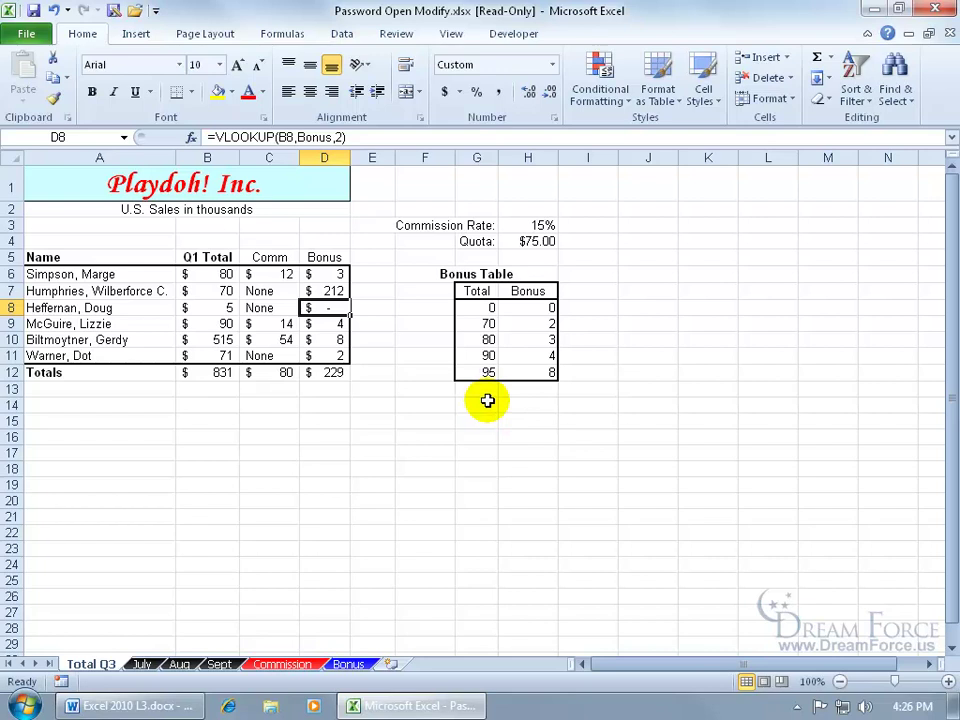
pyautogui.click(935, 9)
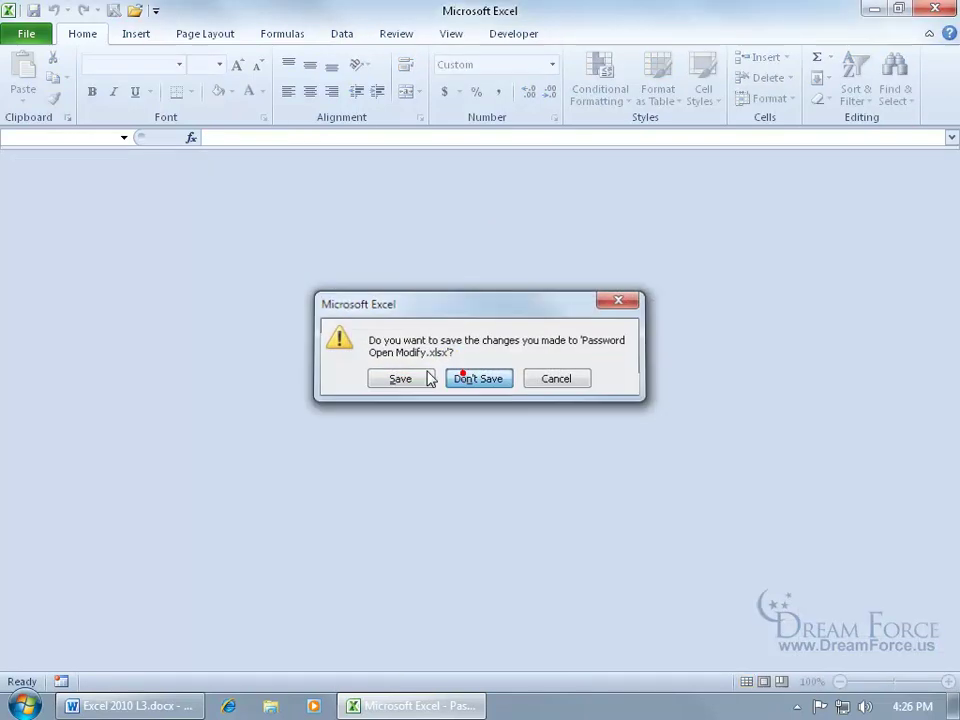
# Discard the 212 edit and reopen Password Open Modify.xlsx with its modify password.
pyautogui.click(478, 379)
pyautogui.click(26, 33)
pyautogui.click(228, 118)
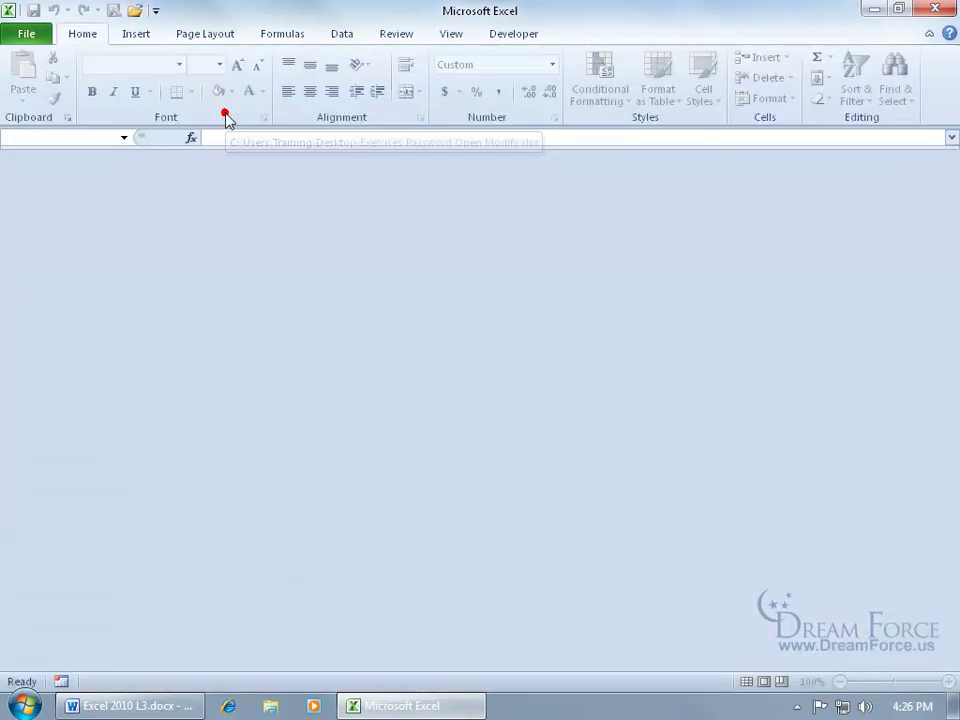
pyautogui.write('**')
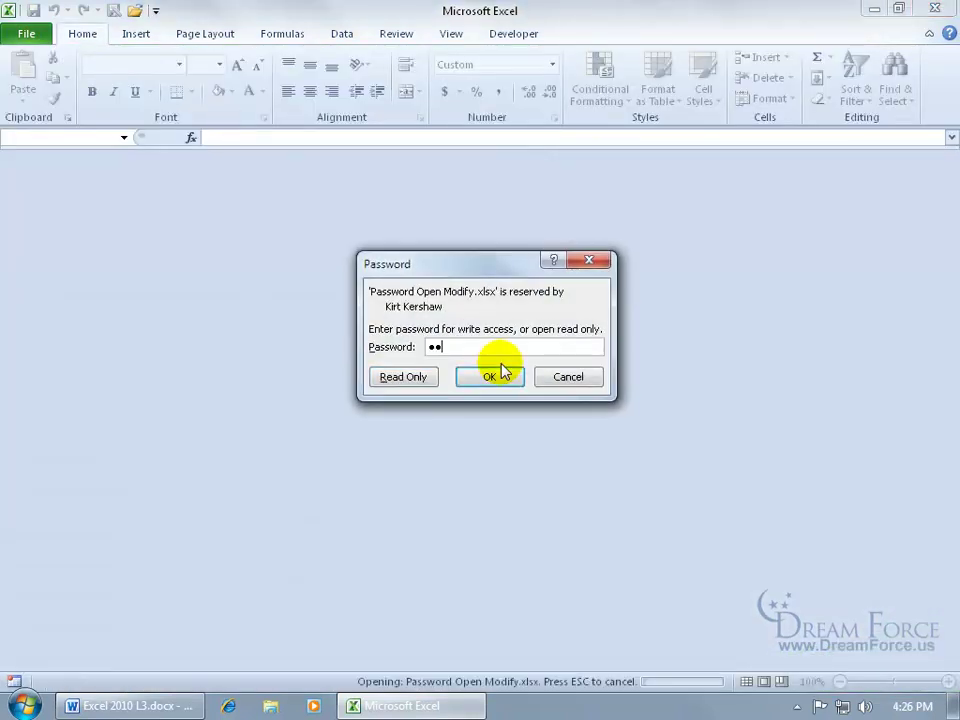
pyautogui.click(500, 371)
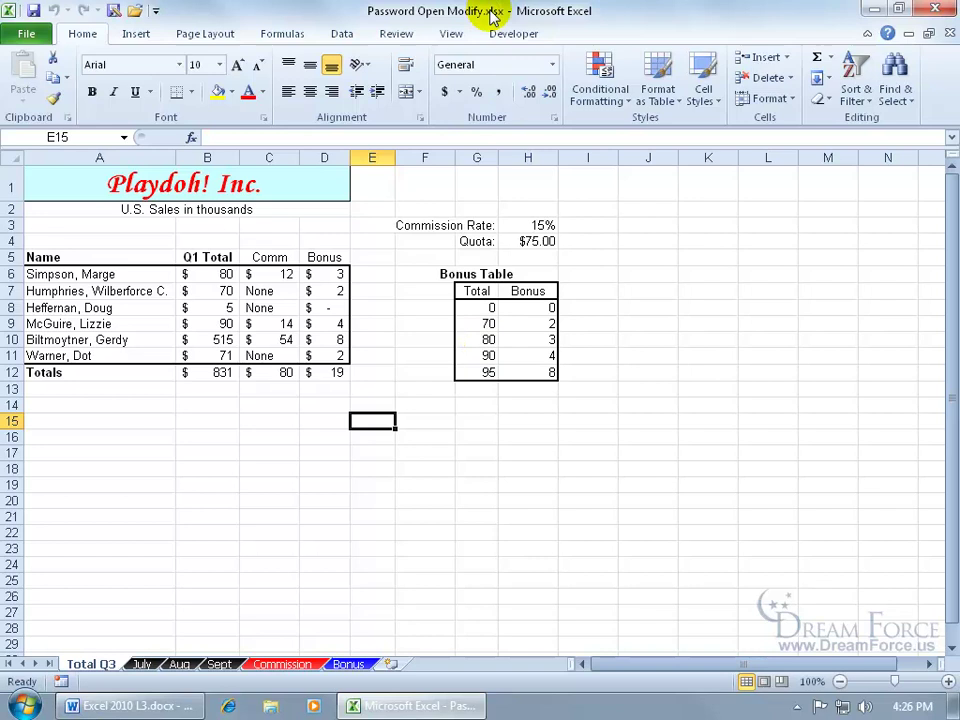
# Enter 3 in D7, then undo it so the bonus stays 2.
pyautogui.click(333, 292)
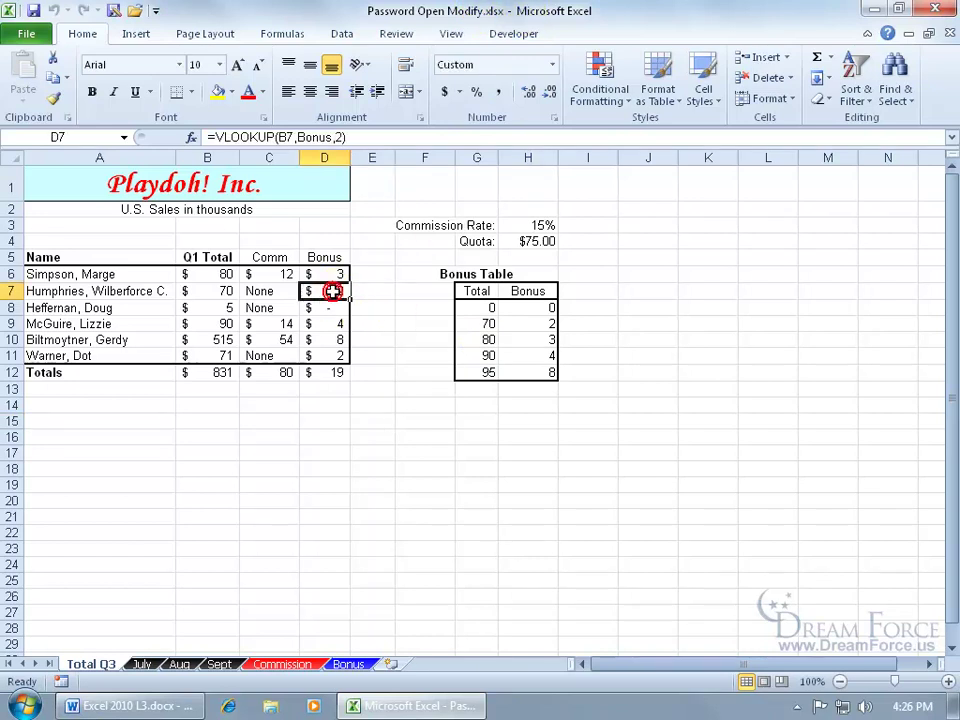
pyautogui.write('3')
pyautogui.press('Return')
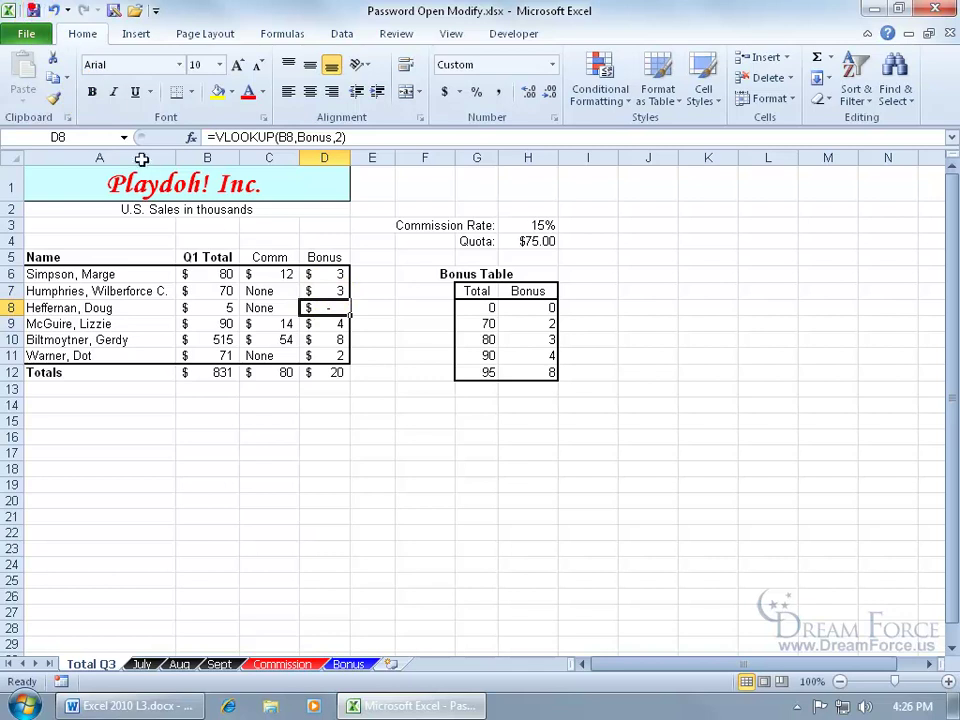
pyautogui.click(53, 10)
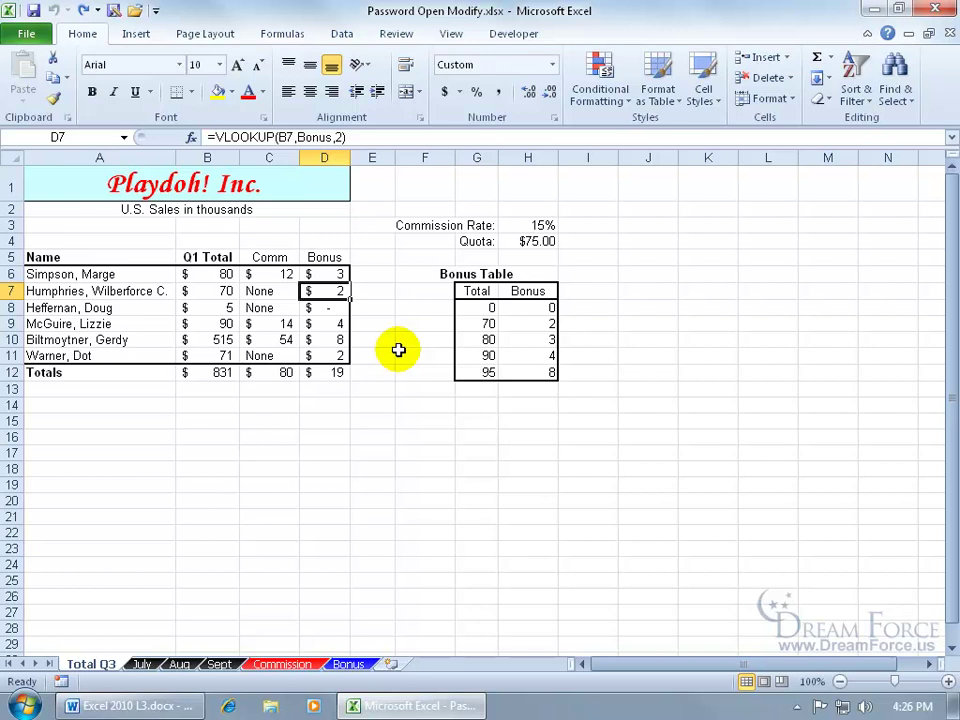
# Add a confirmed open password alongside the modify password in General Options and save.
pyautogui.click(26, 33)
pyautogui.click(42, 89)
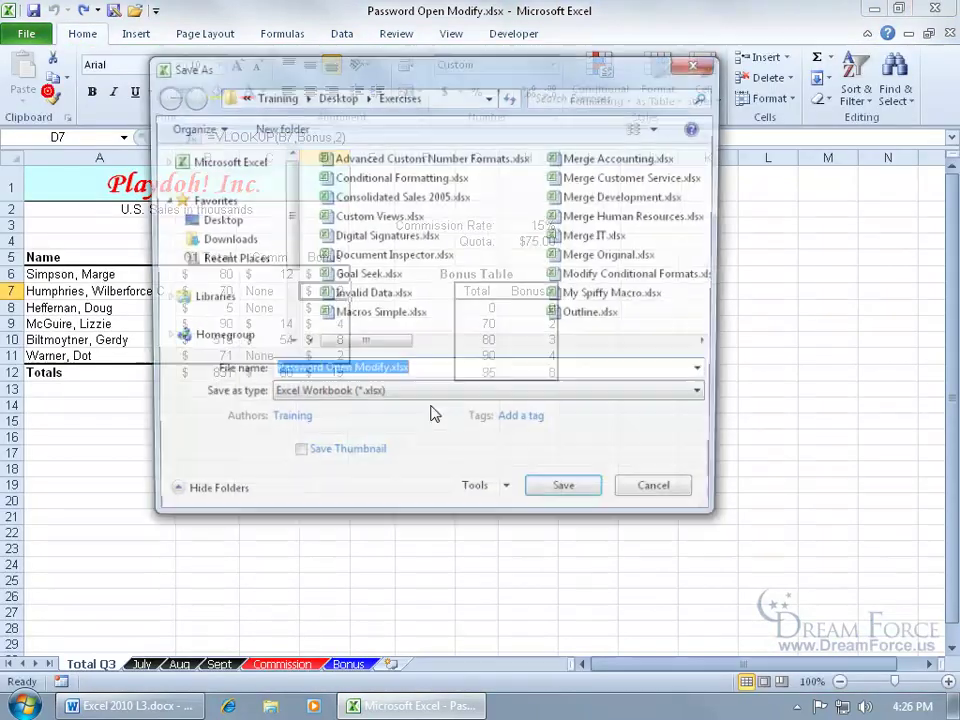
pyautogui.click(491, 495)
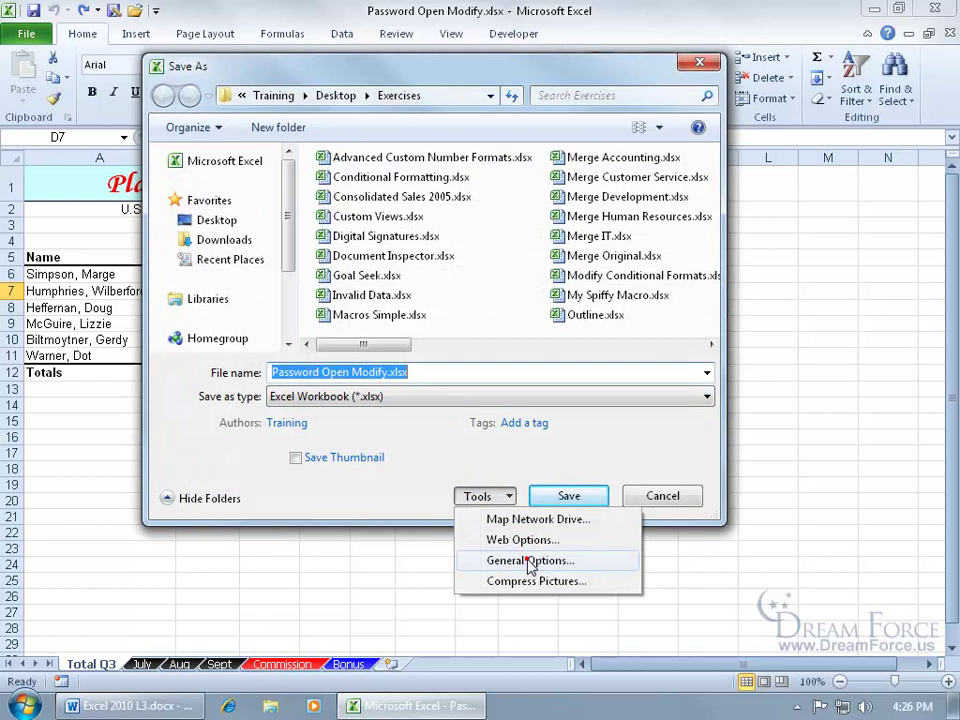
pyautogui.click(530, 562)
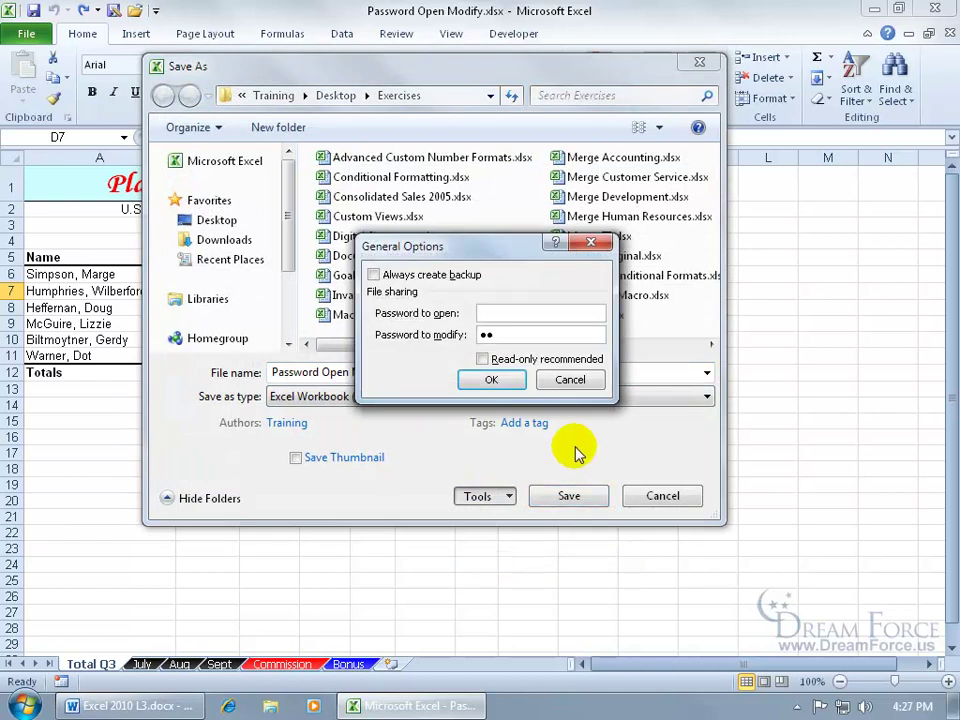
pyautogui.write('12')
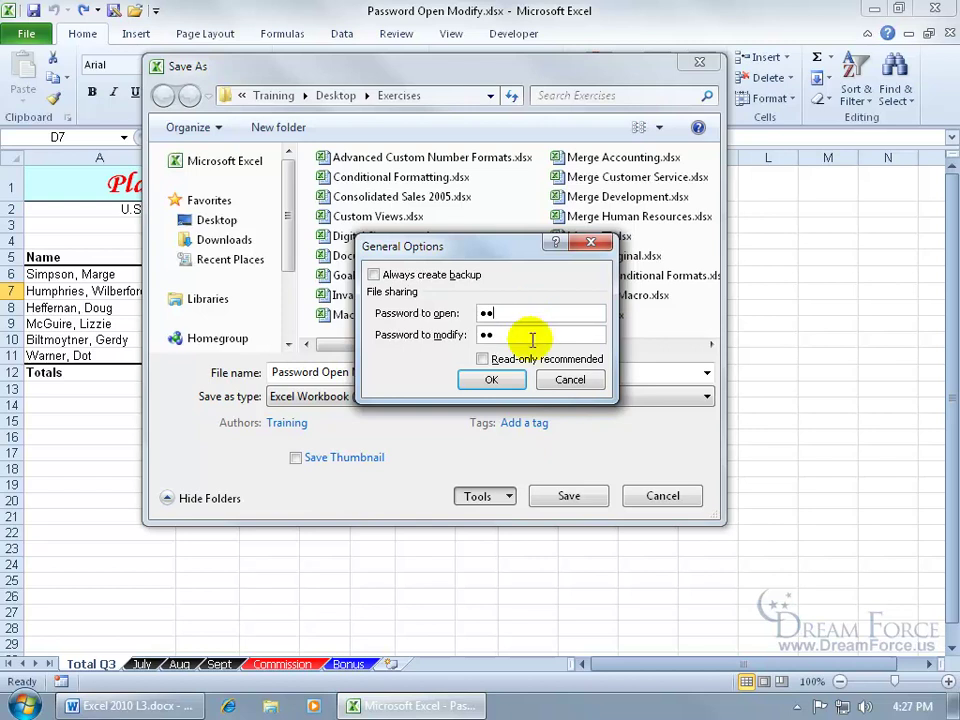
pyautogui.click(490, 380)
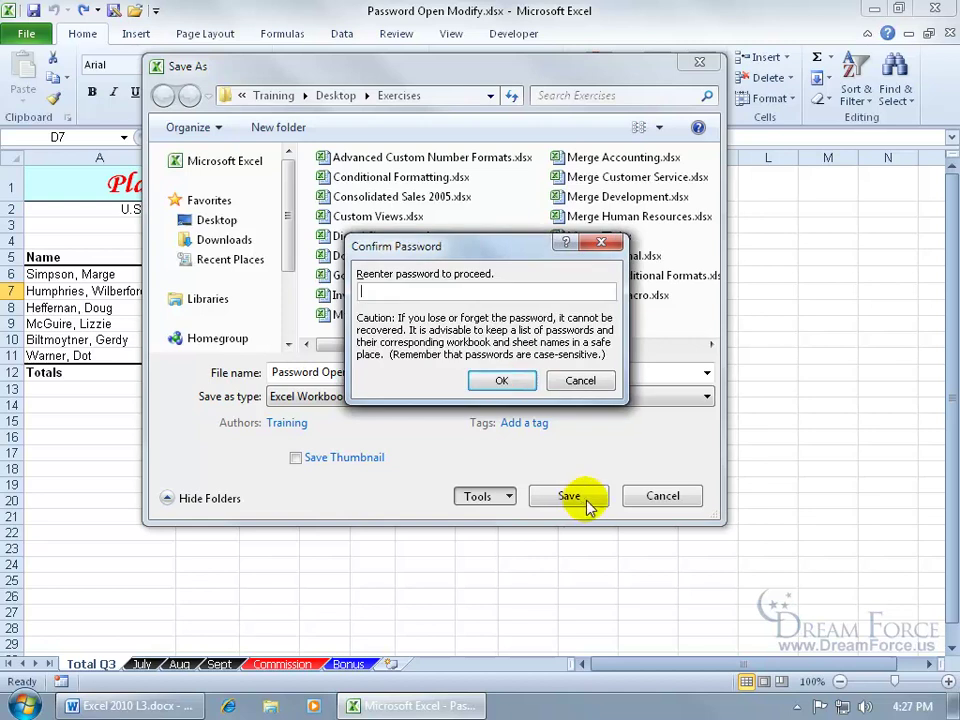
pyautogui.write('••')
pyautogui.press('Return')
pyautogui.click(586, 503)
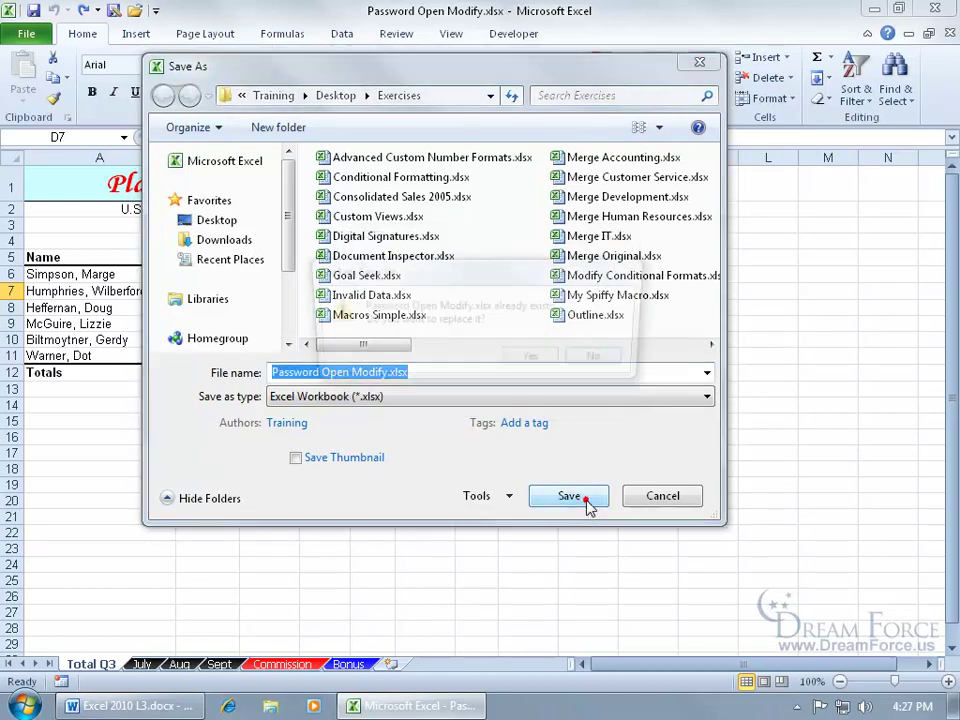
# Replace the existing file, close it, and reopen Password Open Modify.xlsx from Recent.
pyautogui.click(546, 361)
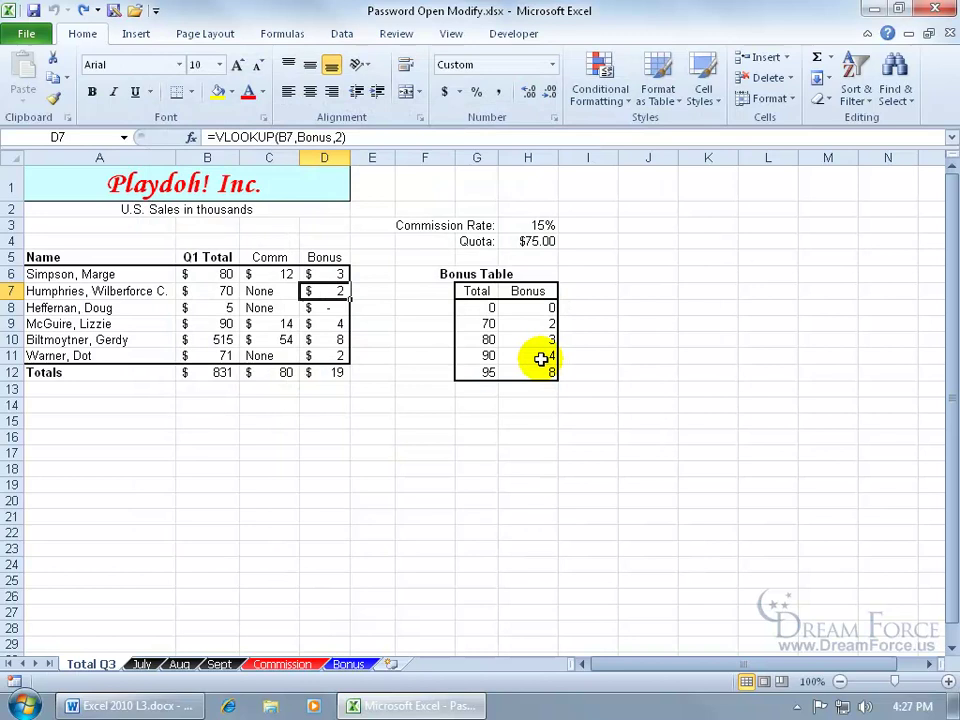
pyautogui.click(948, 33)
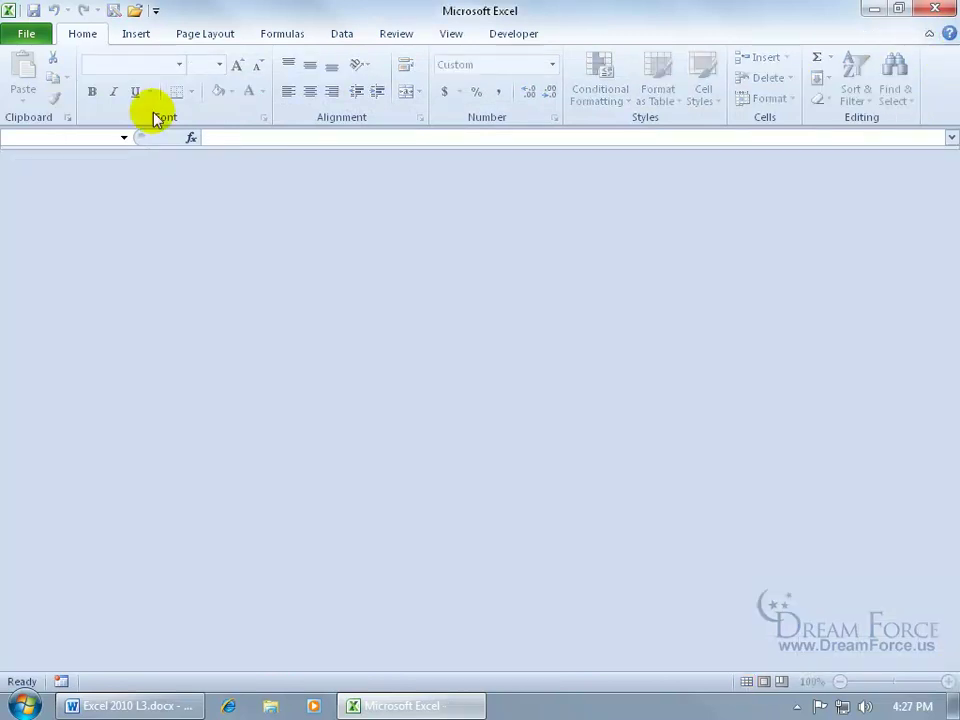
pyautogui.click(28, 36)
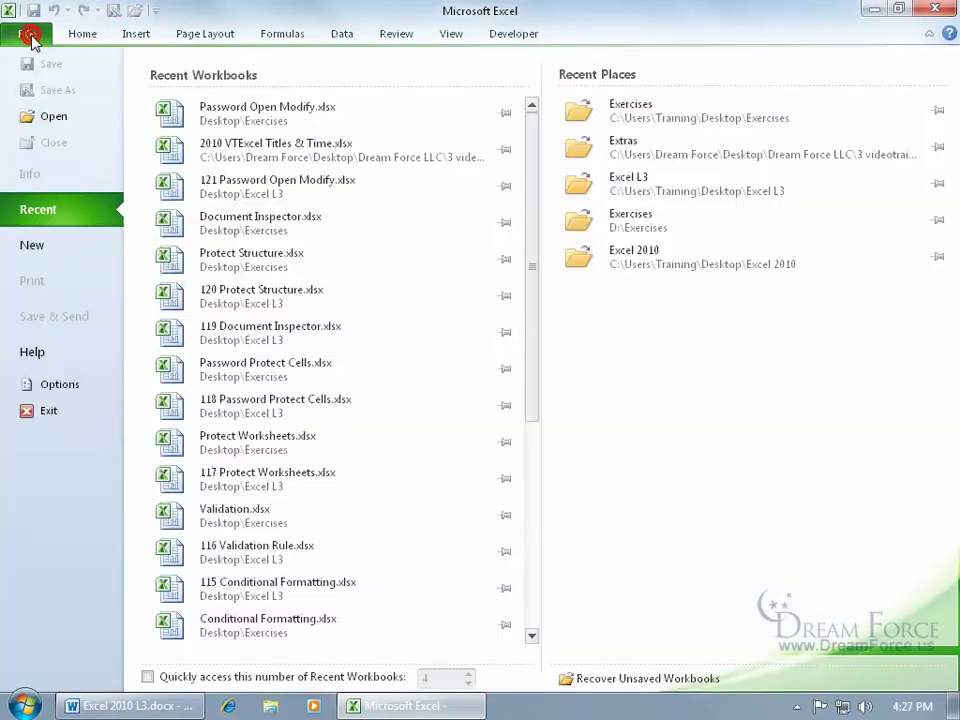
pyautogui.click(218, 125)
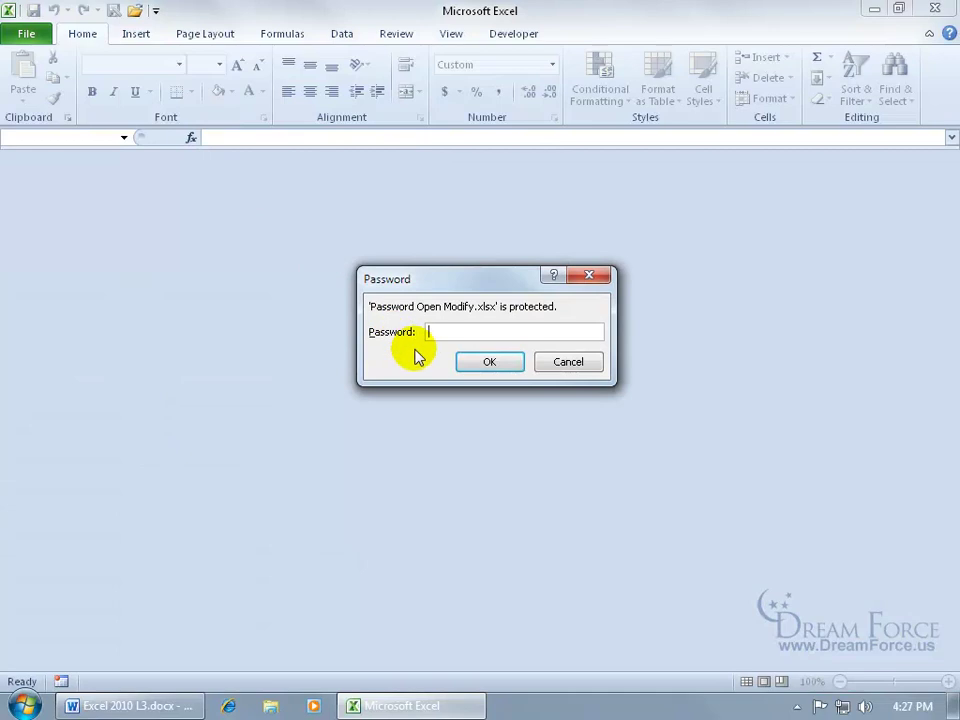
# Enter the open password and then the modify password for write access.
pyautogui.write('ab')
pyautogui.press('Return')
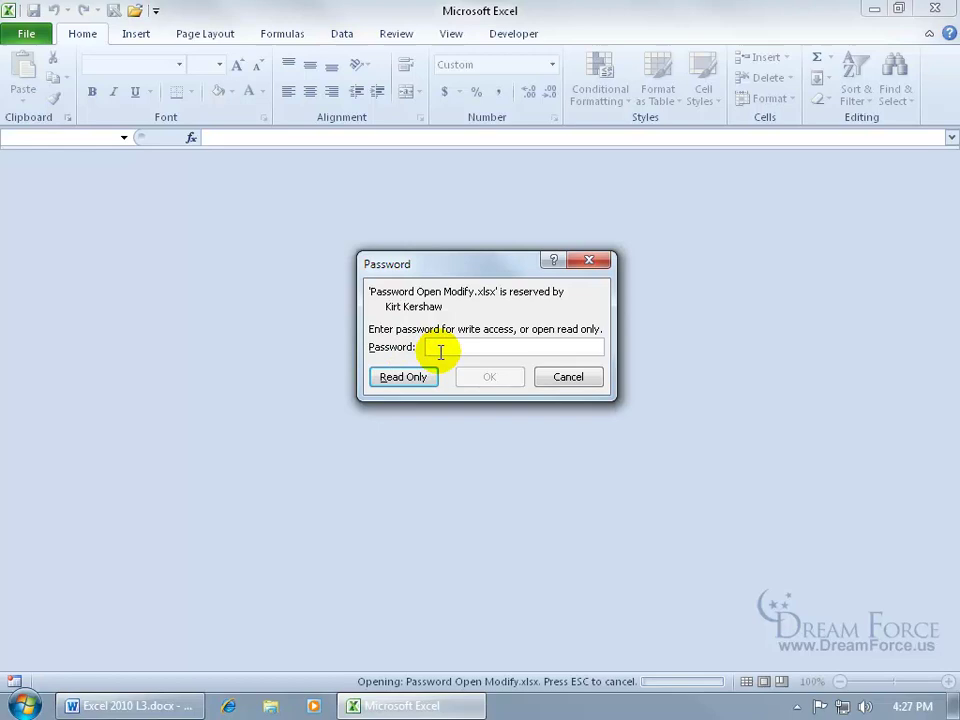
pyautogui.write('abc')
pyautogui.press('Return')
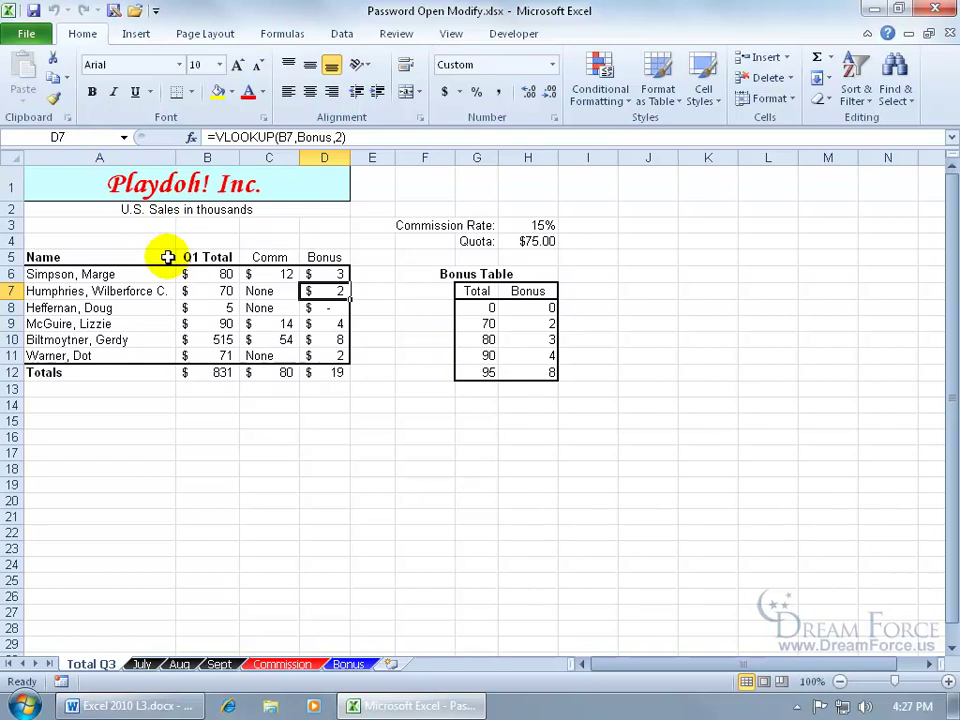
# Clear both passwords, turn on Read-only recommended, and save over Password Open Modify.xlsx.
pyautogui.click(26, 33)
pyautogui.click(45, 89)
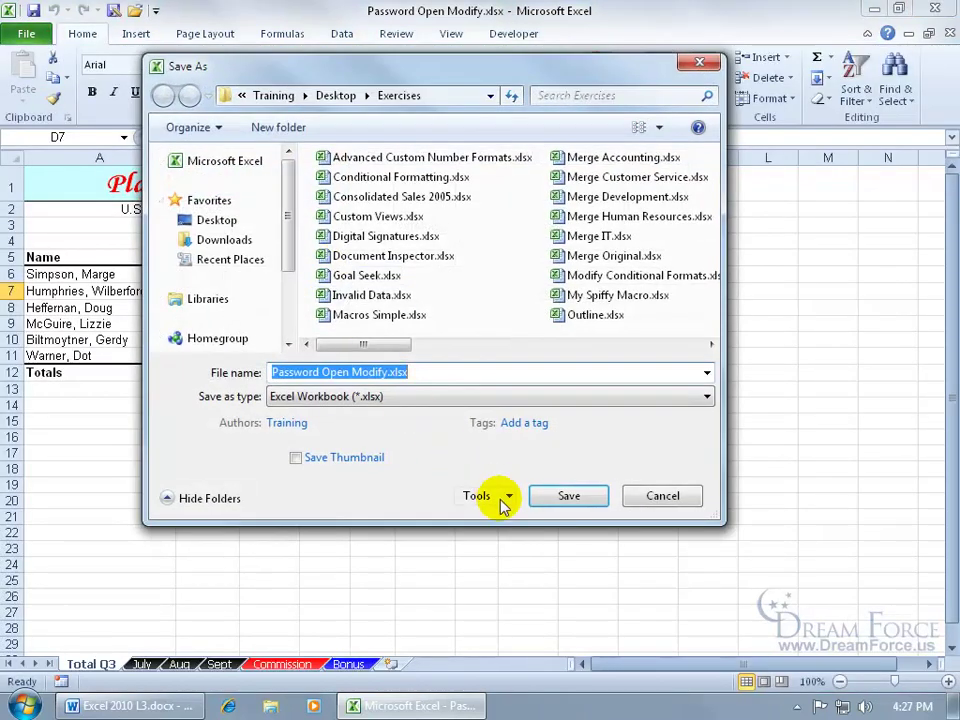
pyautogui.click(497, 497)
pyautogui.click(512, 561)
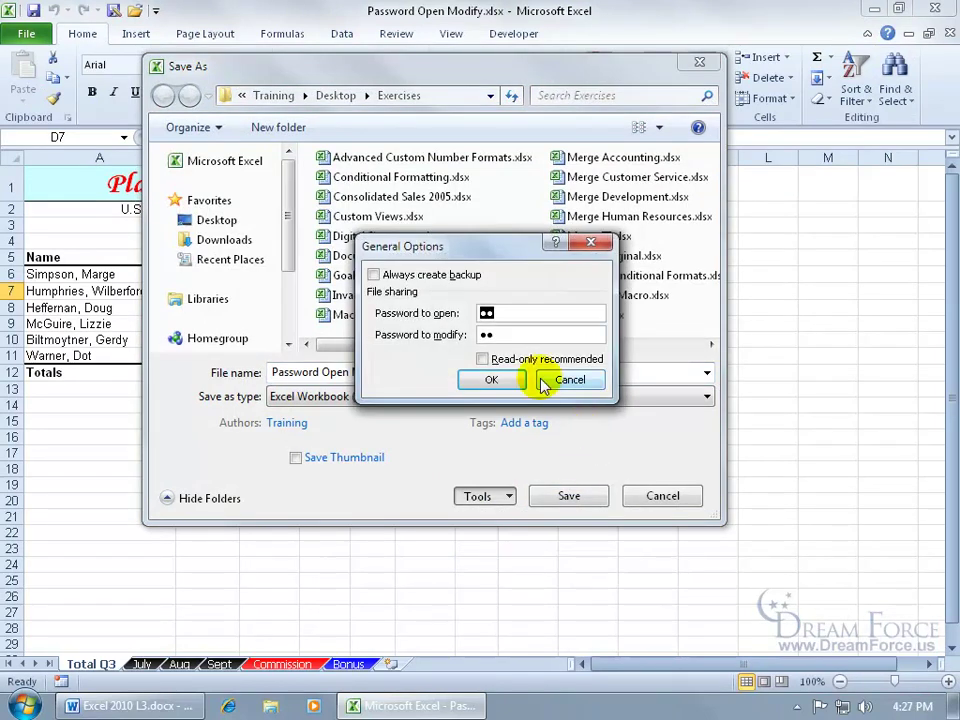
pyautogui.press('Delete')
pyautogui.doubleClick(521, 335)
pyautogui.press('Delete')
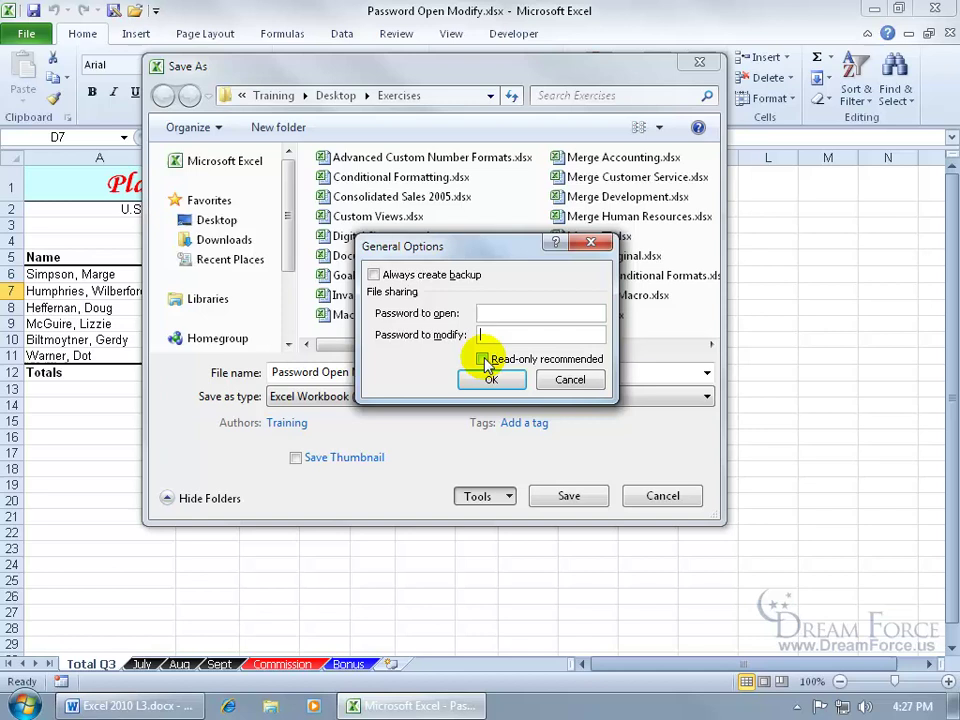
pyautogui.click(483, 359)
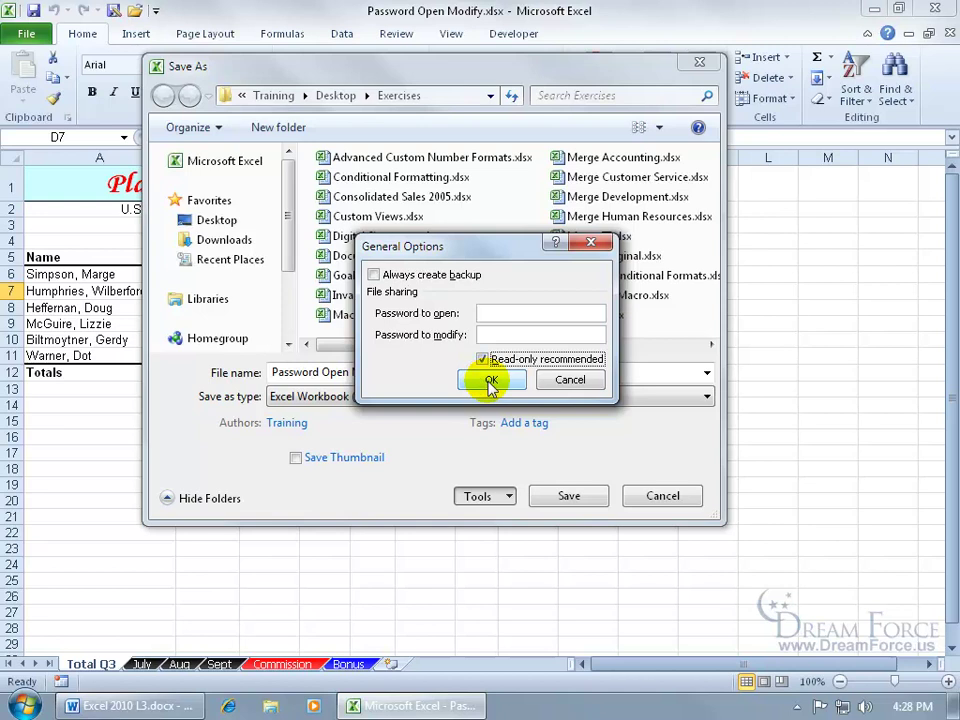
pyautogui.click(491, 382)
pyautogui.click(566, 495)
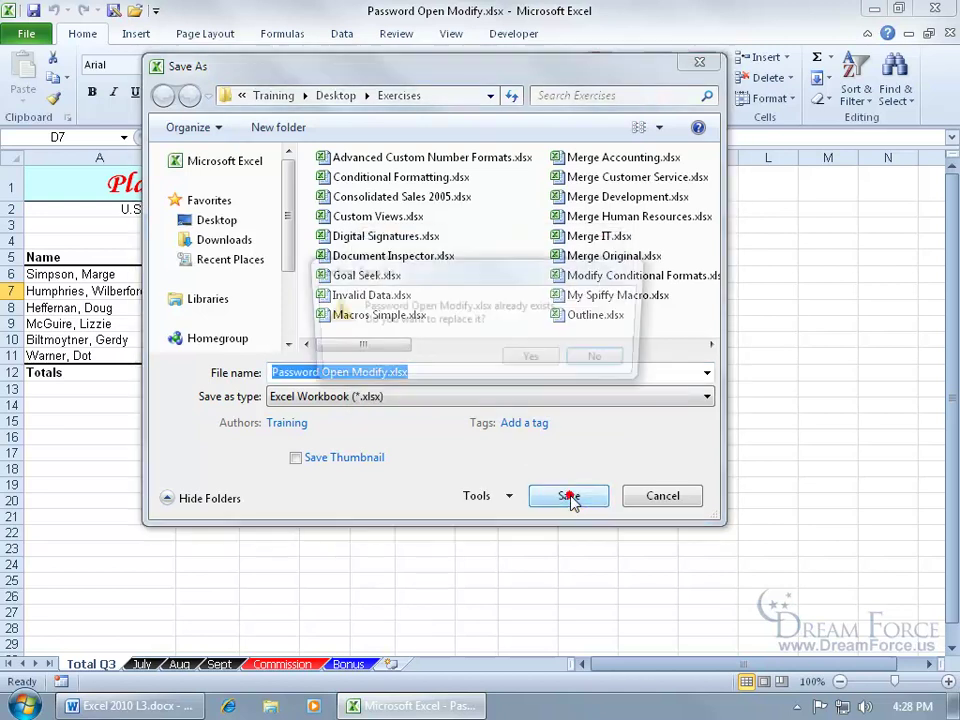
pyautogui.click(535, 360)
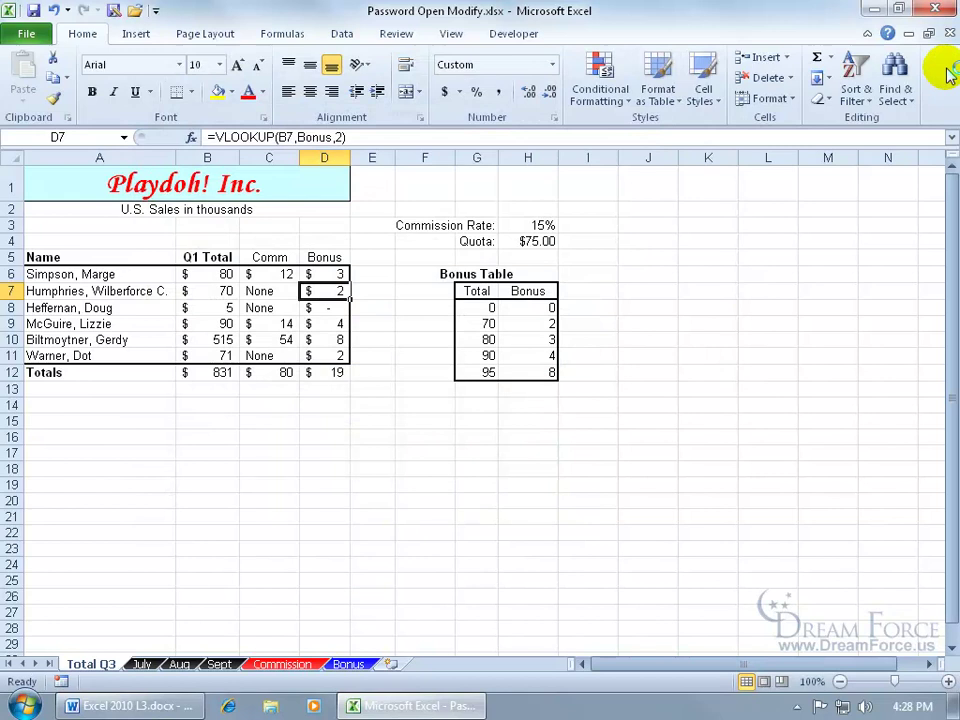
# Close and reopen Password Open Modify.xlsx from Recent, answering No to the read-only prompt.
pyautogui.click(948, 33)
pyautogui.click(26, 33)
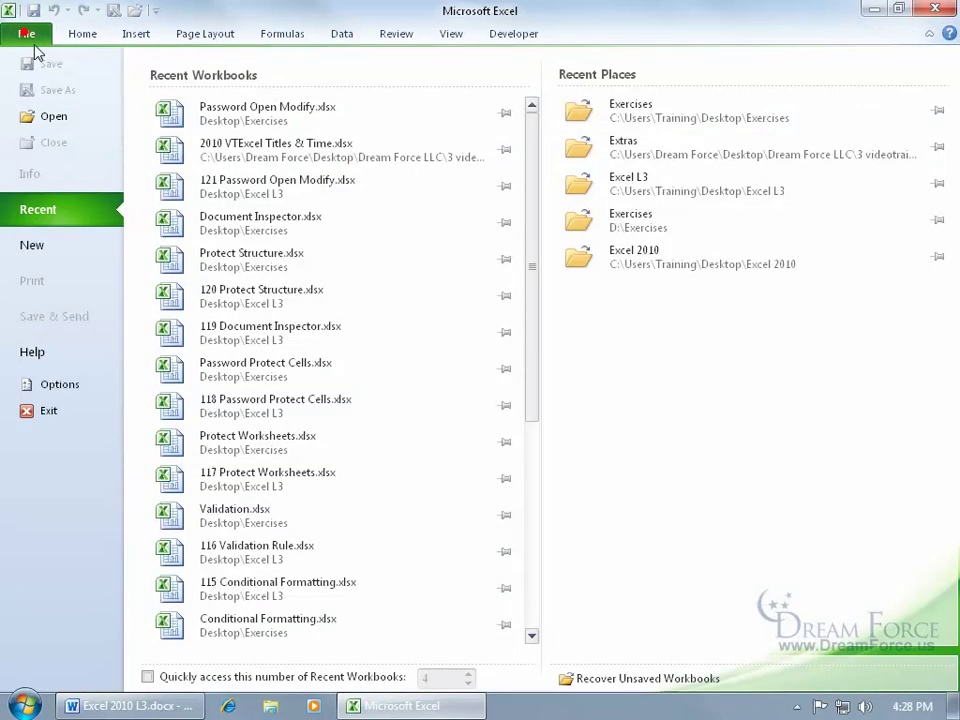
pyautogui.click(220, 118)
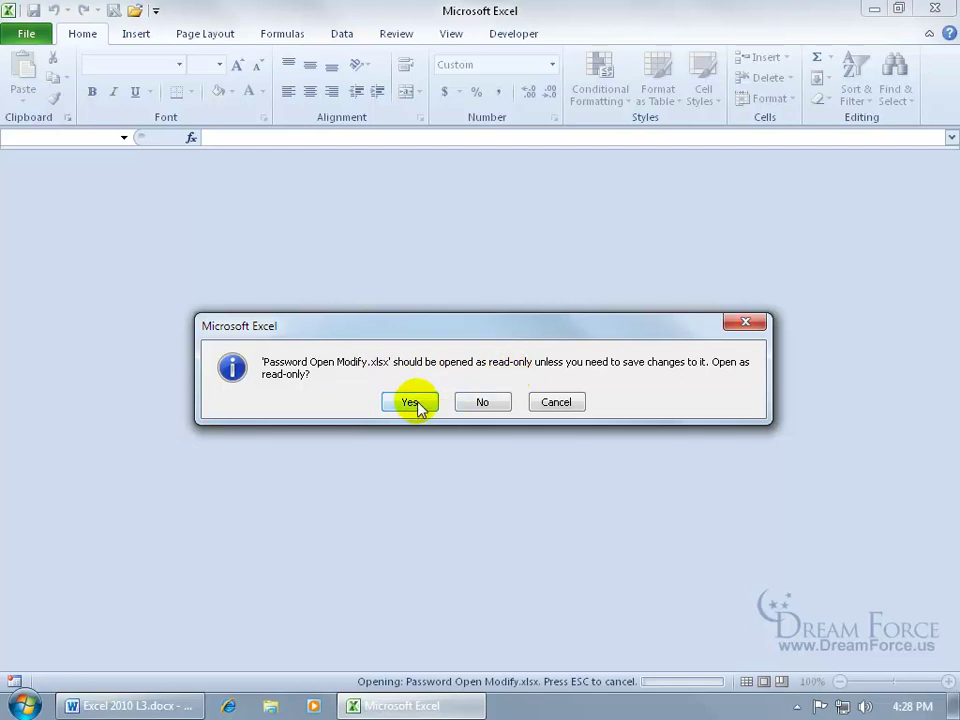
pyautogui.click(484, 404)
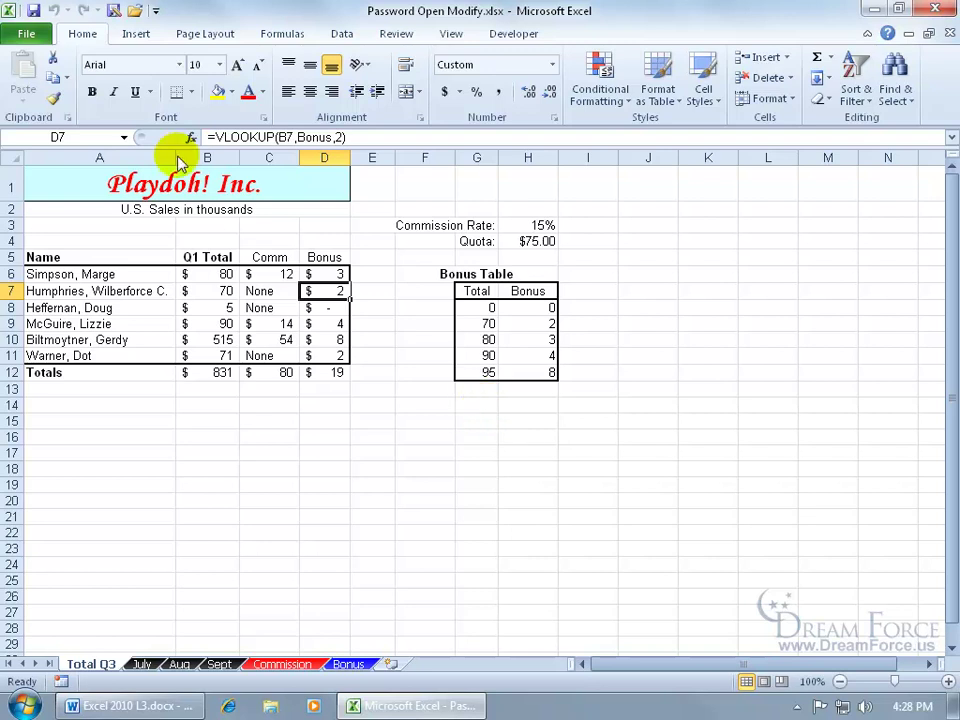
# Clear Read-only recommended in General Options and resave Password Open Modify.xlsx, replacing the existing file.
pyautogui.click(26, 33)
pyautogui.click(52, 90)
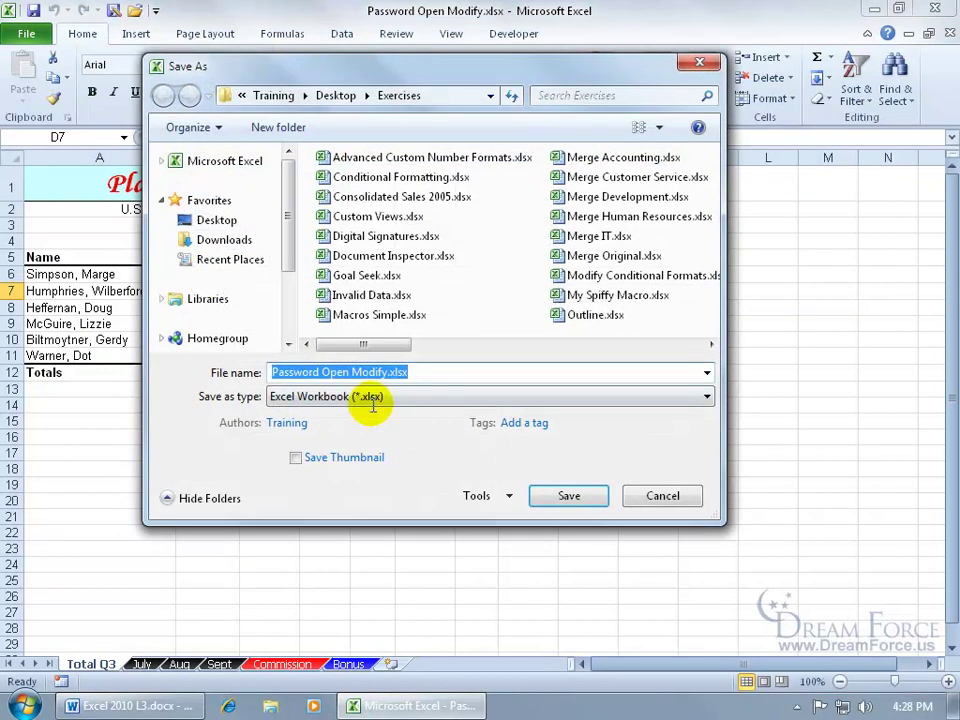
pyautogui.click(482, 496)
pyautogui.click(520, 560)
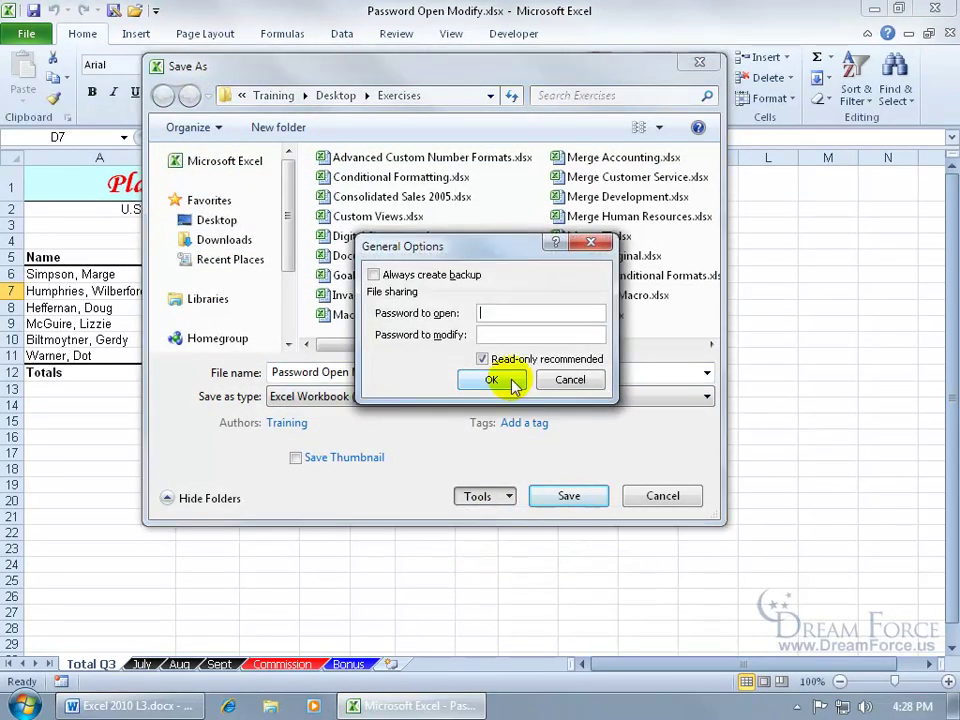
pyautogui.click(476, 357)
pyautogui.click(491, 377)
pyautogui.click(558, 494)
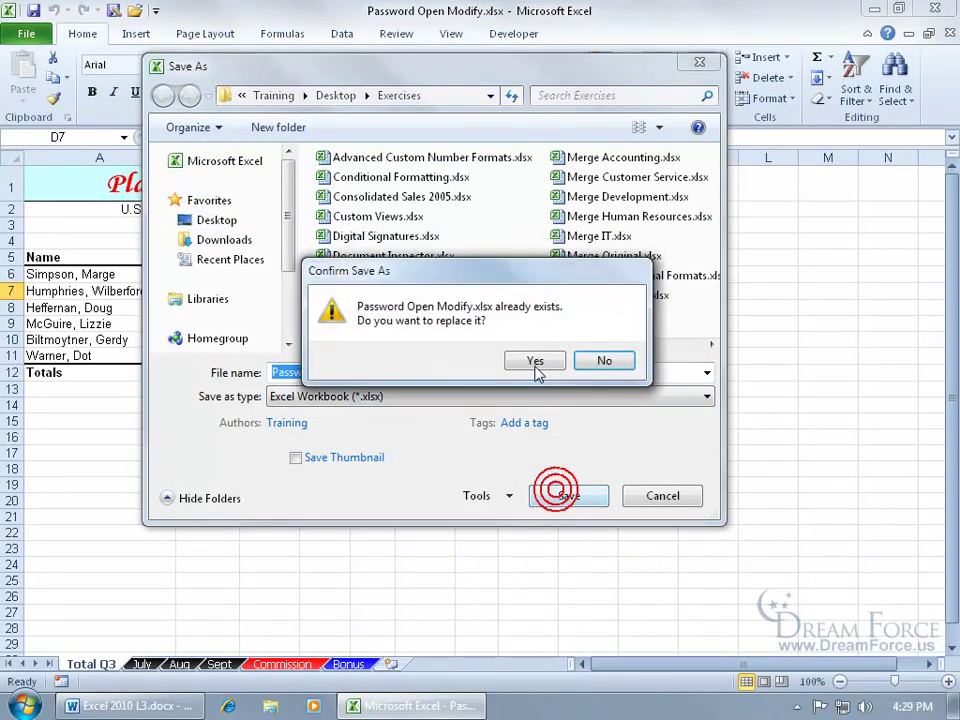
pyautogui.click(536, 364)
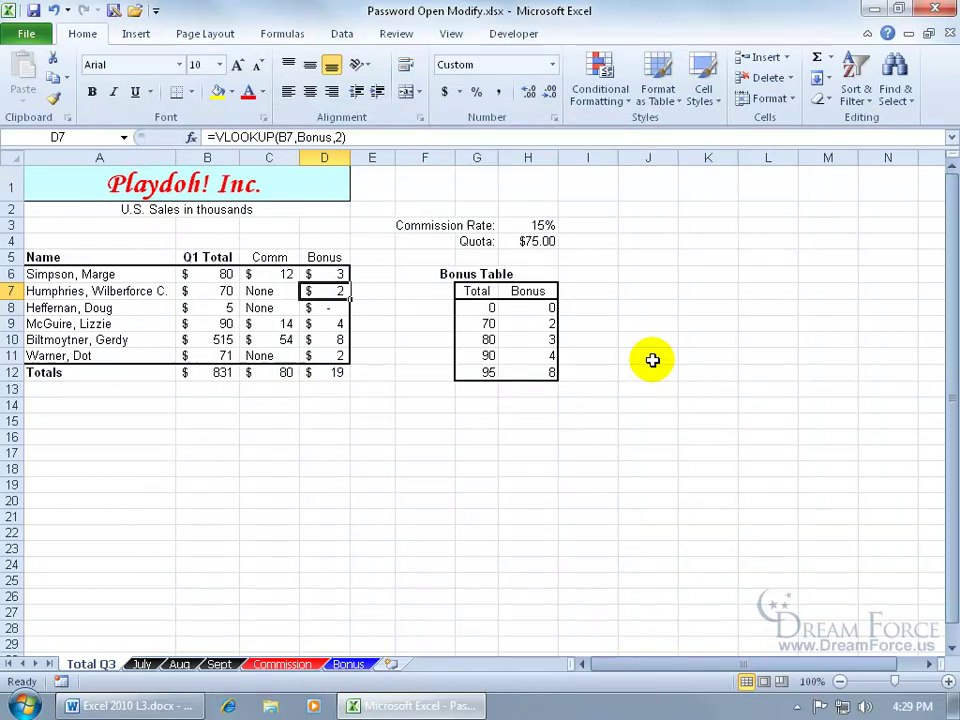